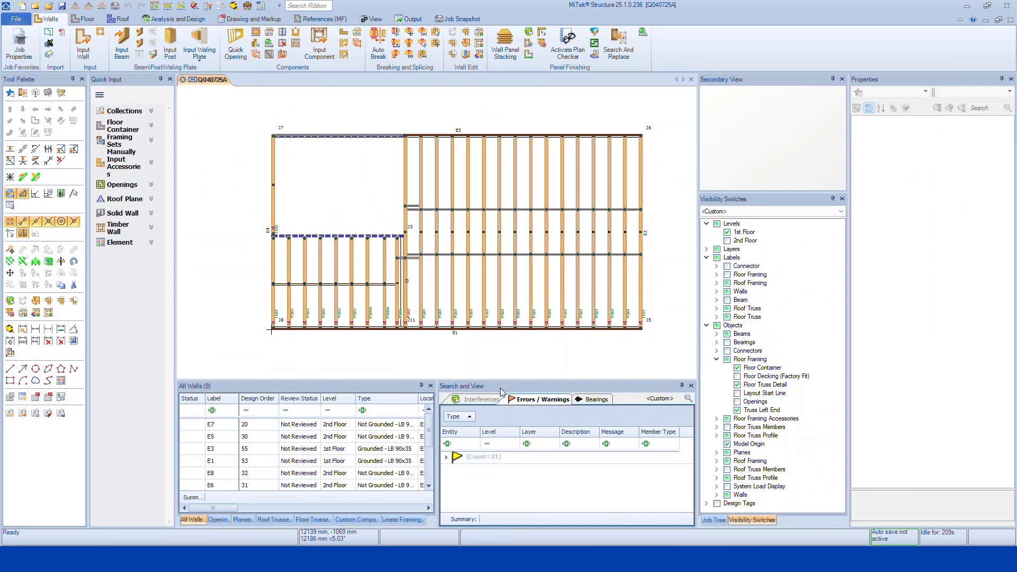
- Hide the Search and View window and show it again
left_click_drag(549, 389, 509, 297)
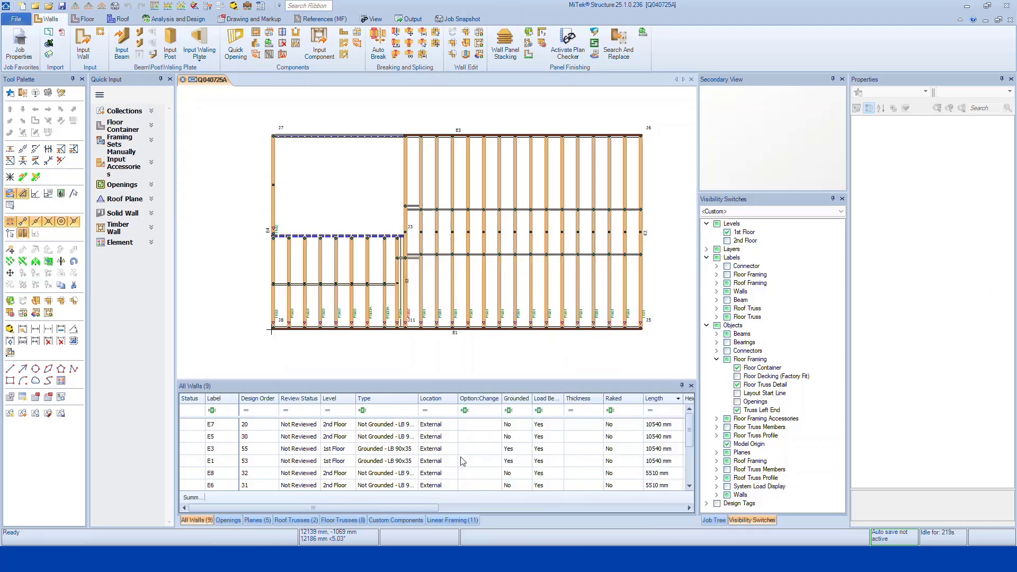
left_click(380, 22)
left_click(135, 52)
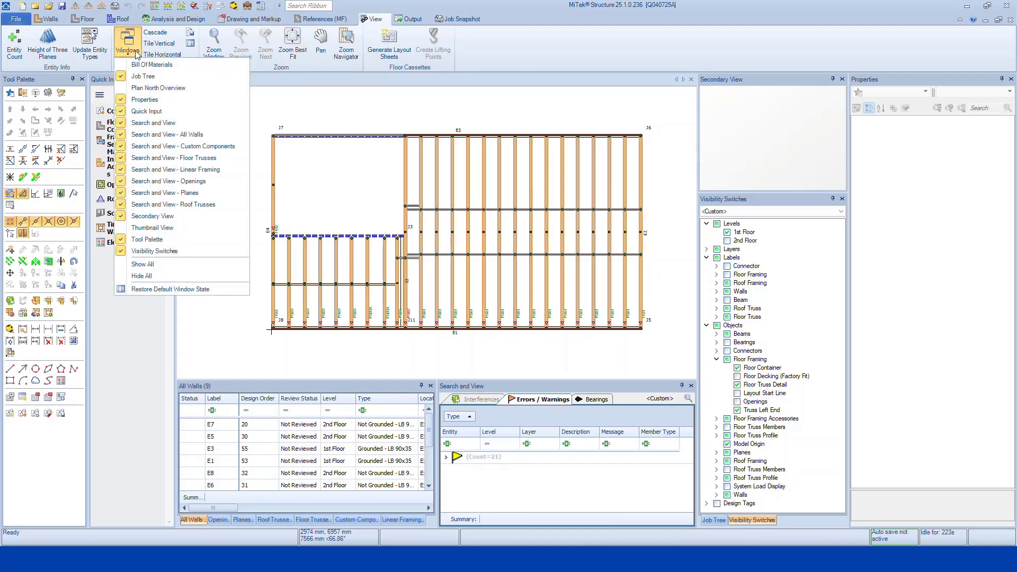
left_click(125, 125)
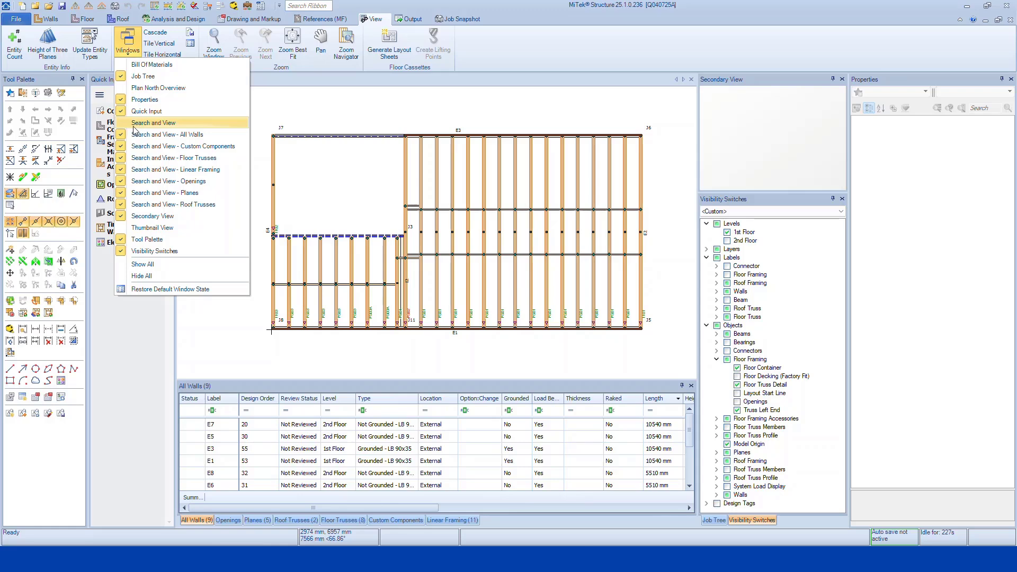
left_click(129, 125)
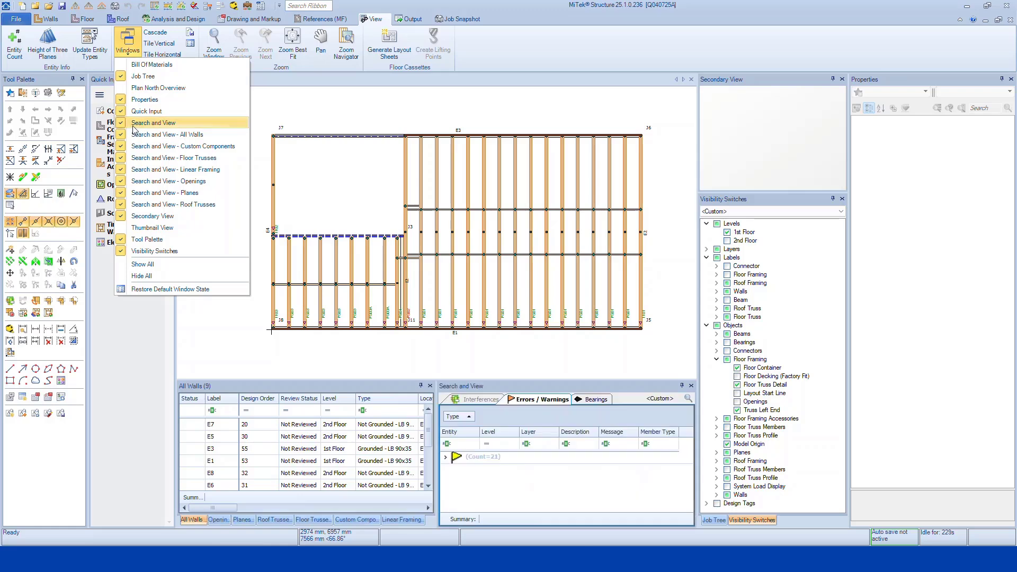
- Review the Interferences list and the grouped entries of the Errors / Warnings list in Search and View
left_click(444, 399)
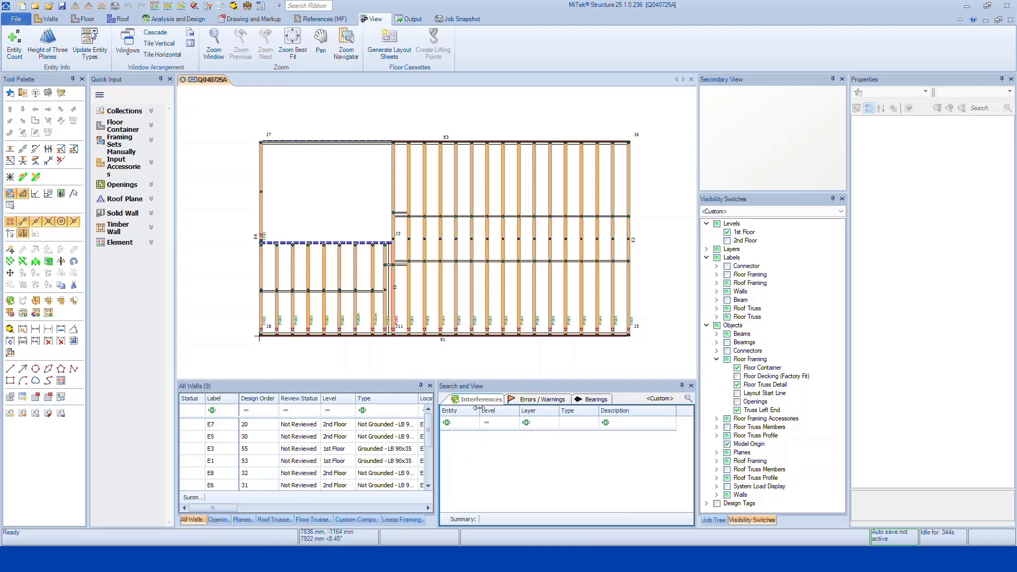
left_click(542, 400)
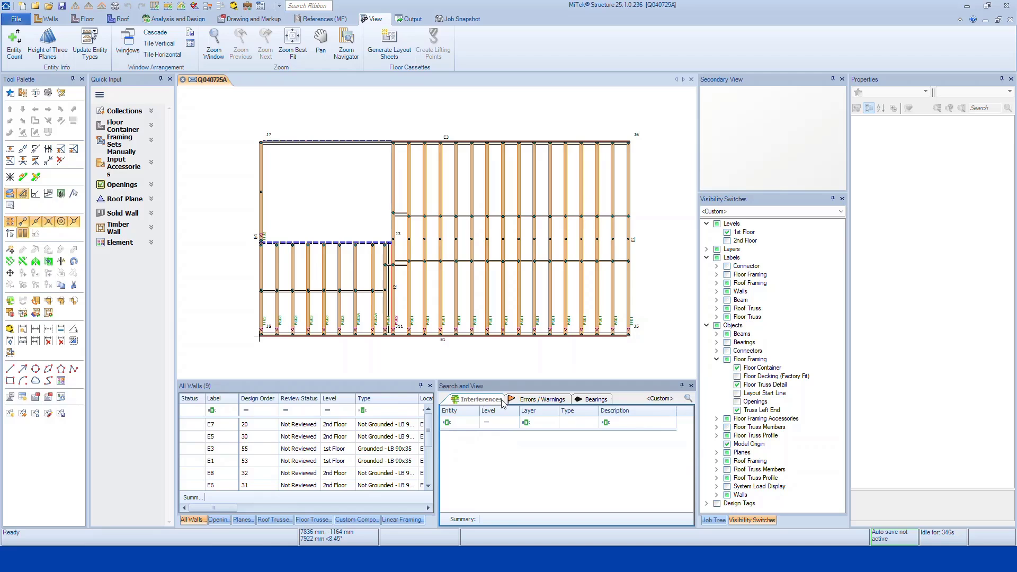
left_click(447, 457)
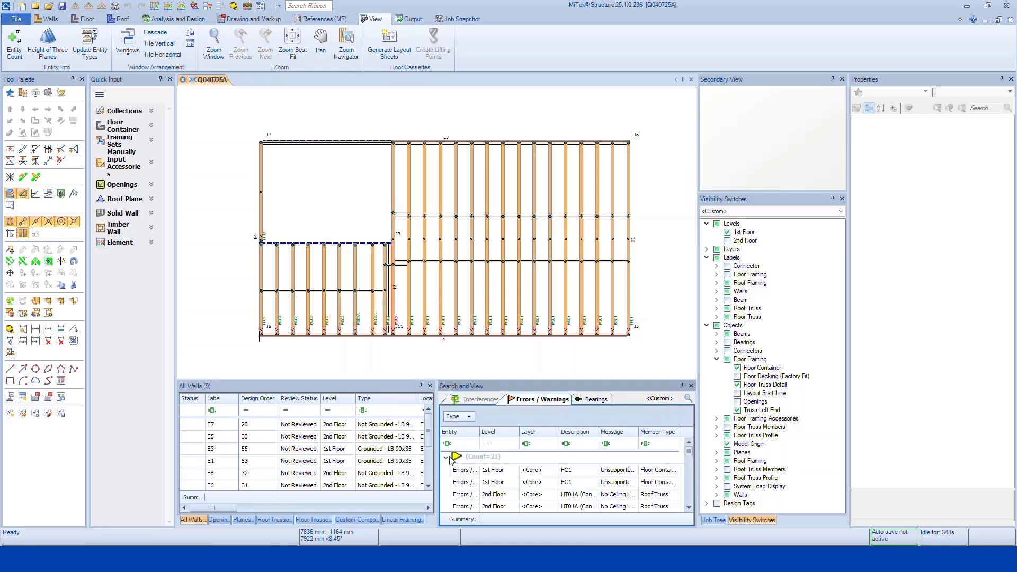
left_click(446, 458)
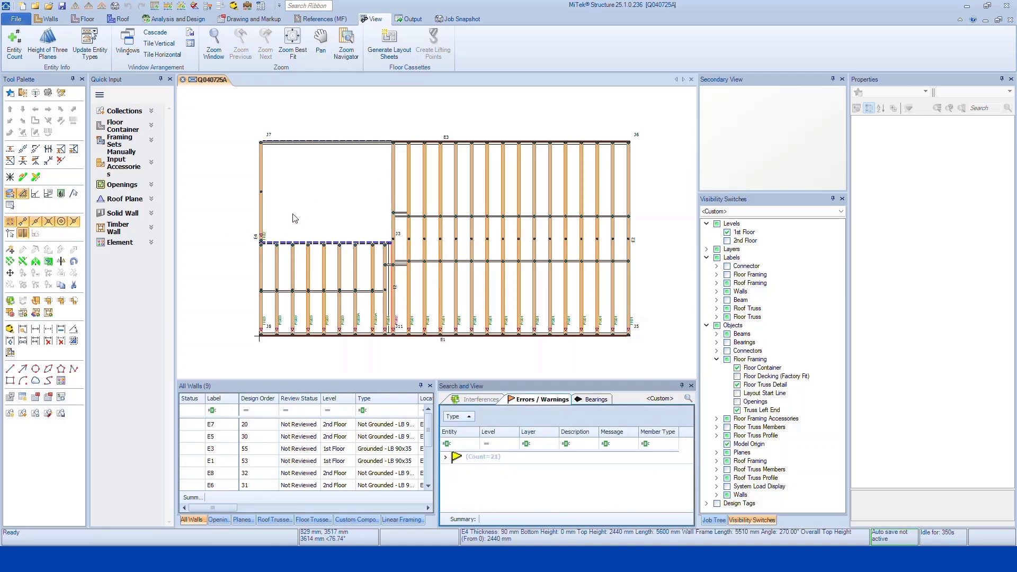
- Make the connector objects and the connector labels visible in the floor plan
scroll(285, 247, "up", 3)
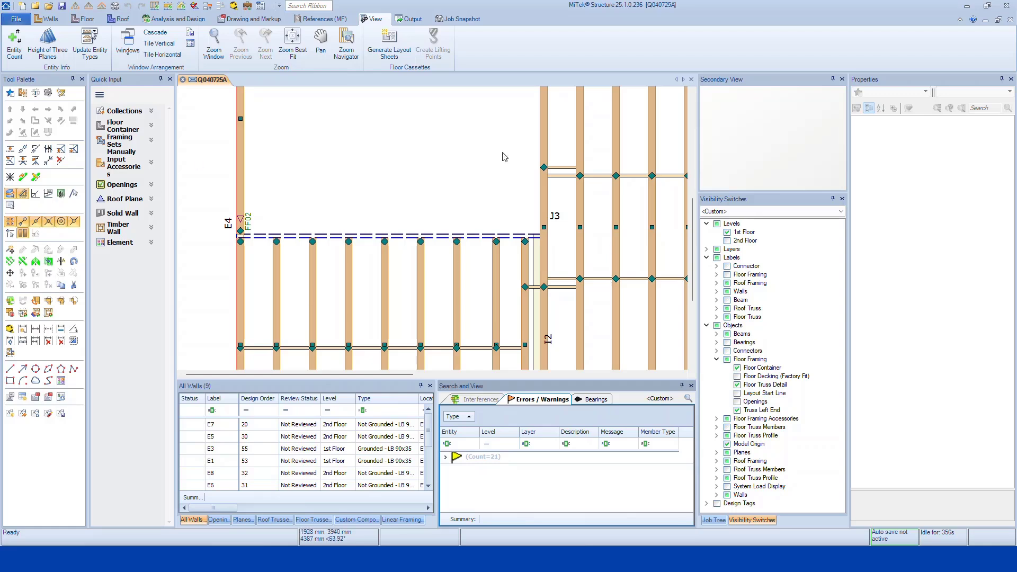
scroll(437, 218, "down", 3)
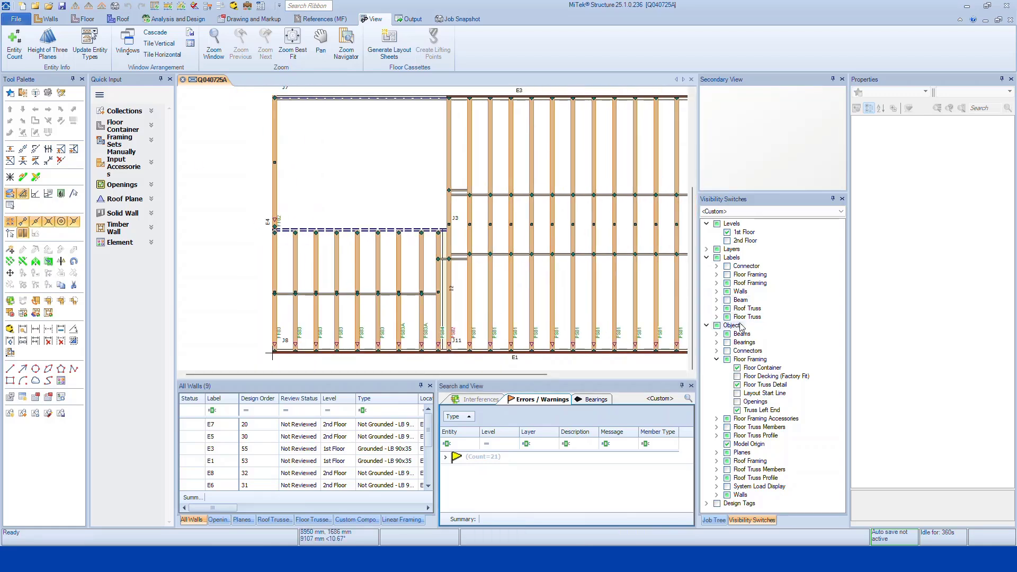
left_click(727, 351)
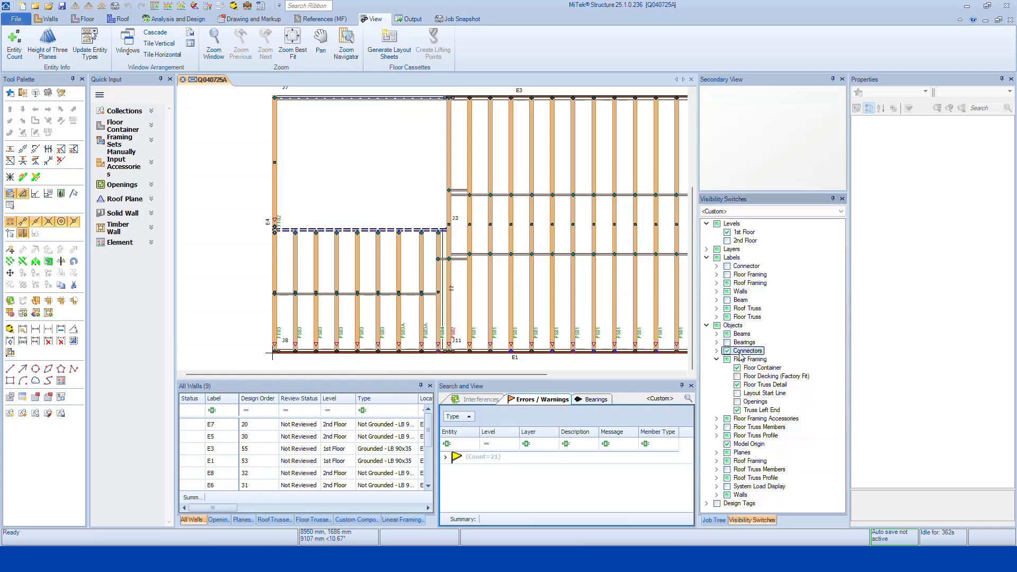
scroll(453, 241, "up", 3)
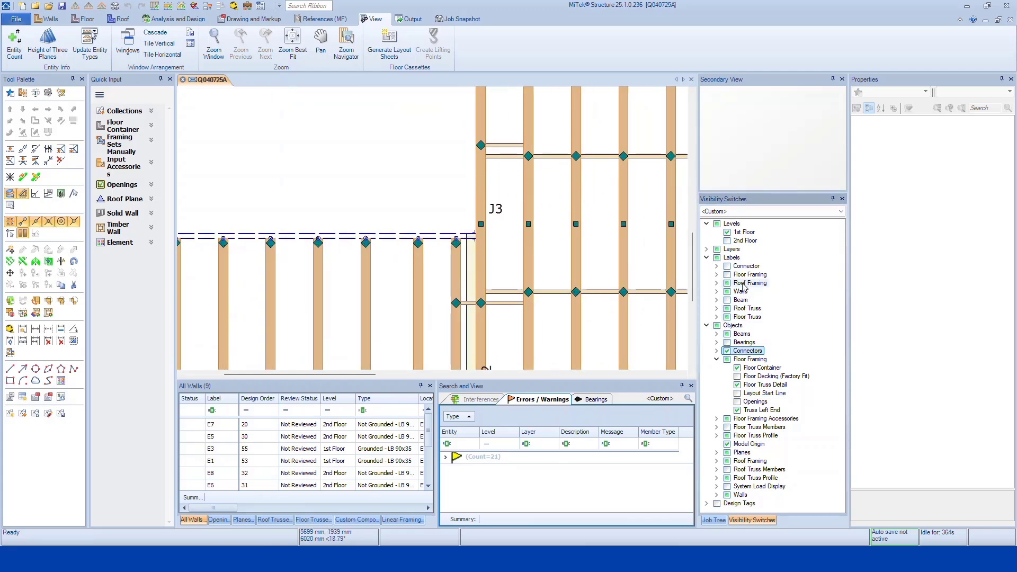
left_click(727, 266)
scroll(548, 249, "down", 3)
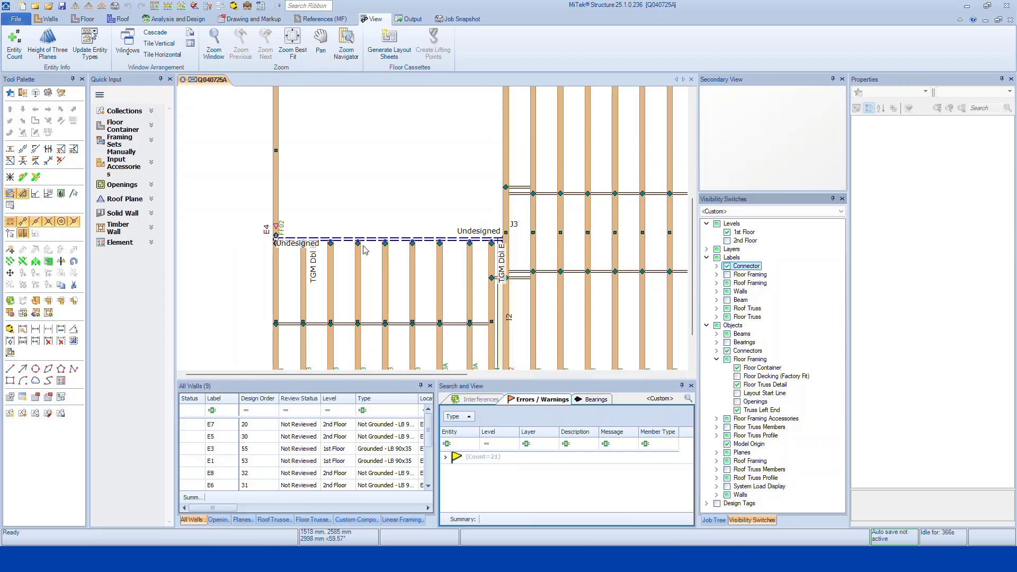
- Inspect a hanger connecting a PS03 truss to beam BM2 and view its available product solutions without changing the selection
scroll(318, 227, "up", 3)
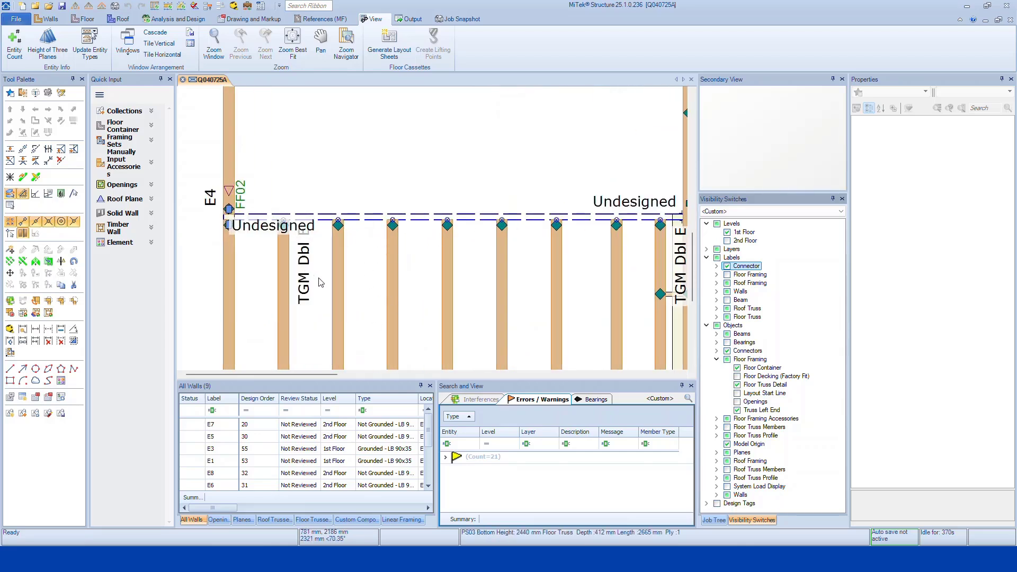
scroll(320, 282, "up", 1)
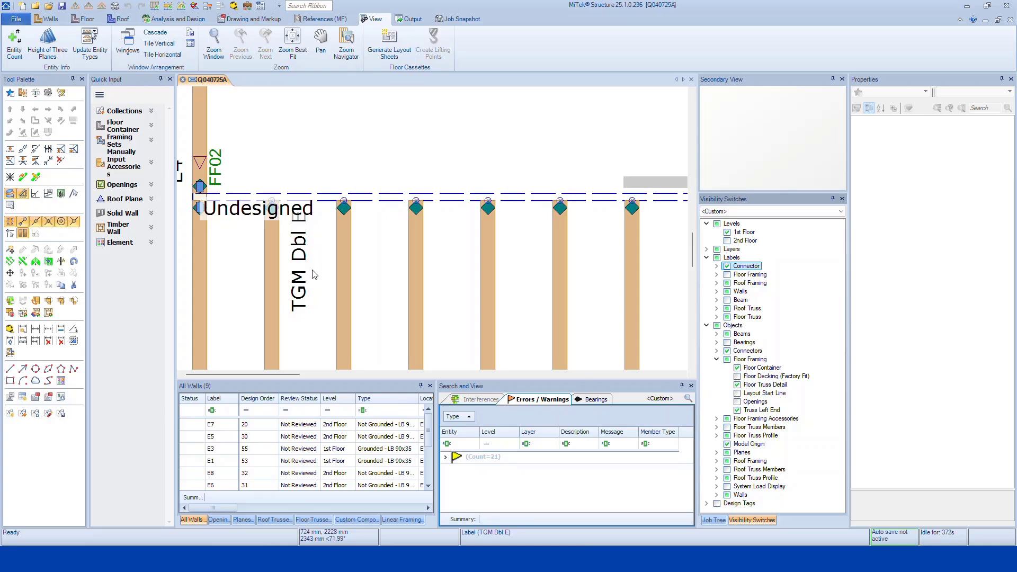
scroll(403, 182, "down", 1)
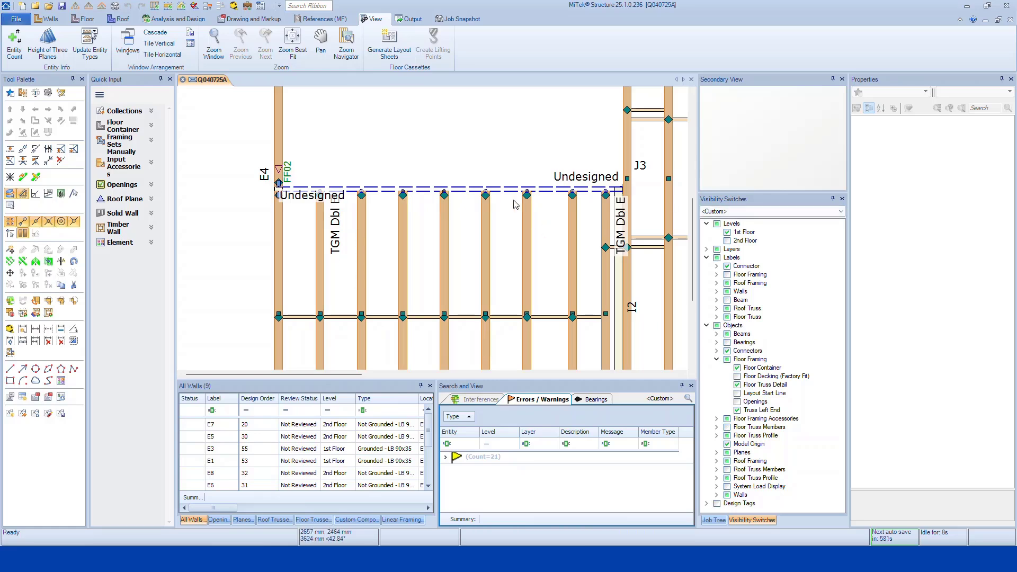
scroll(402, 193, "up", 3)
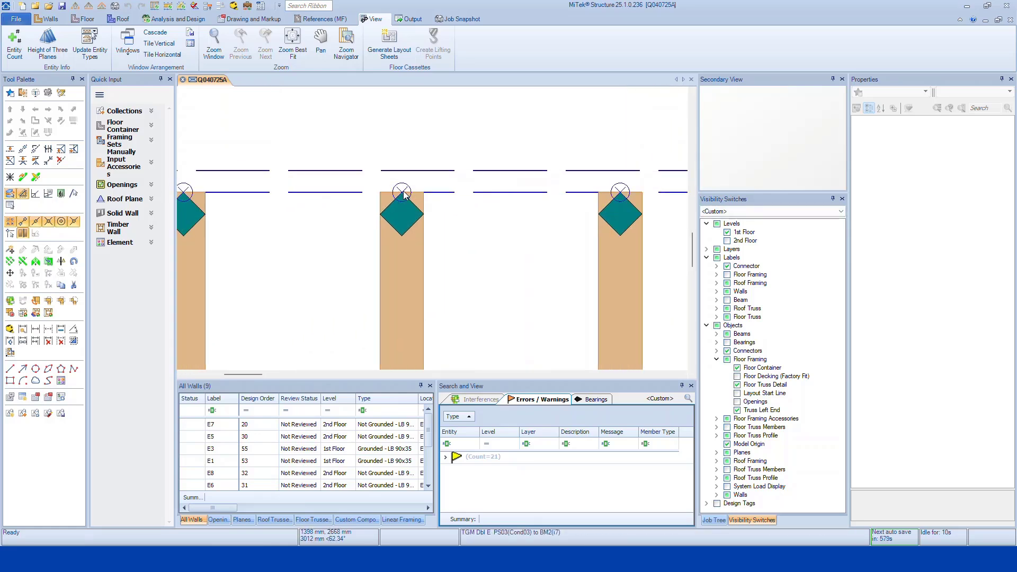
left_click(403, 196)
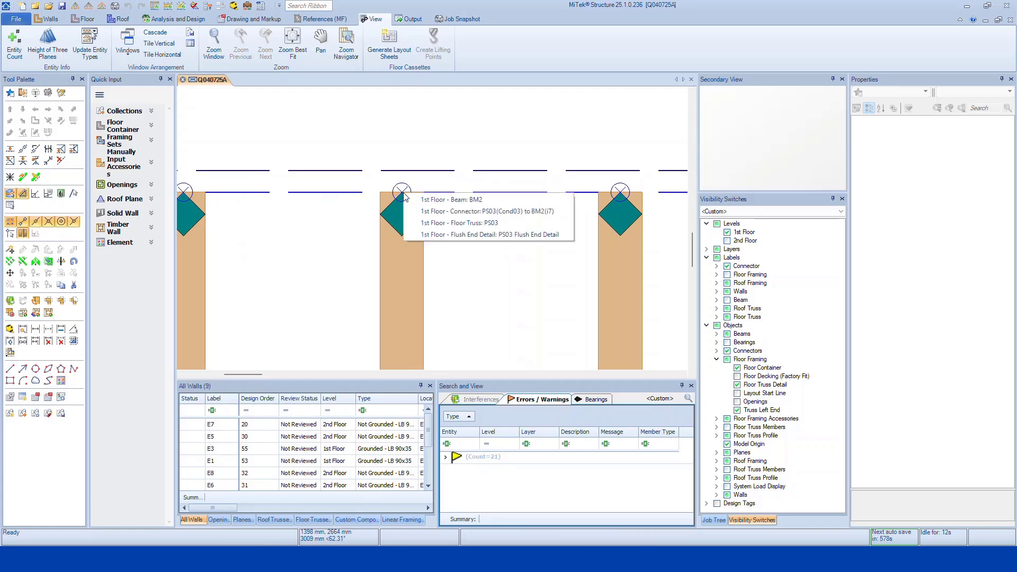
left_click(430, 211)
left_click(951, 171)
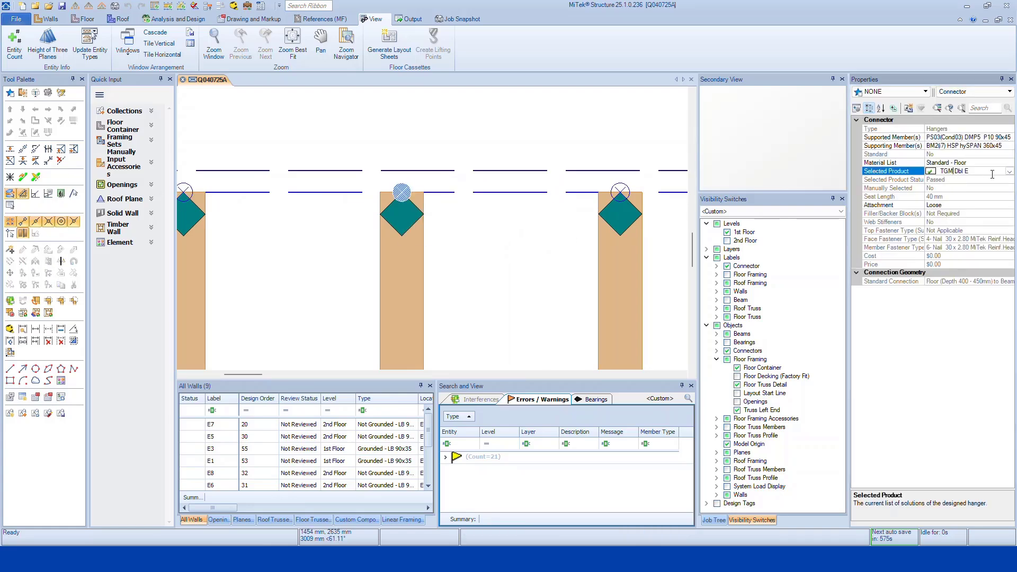
left_click(1009, 171)
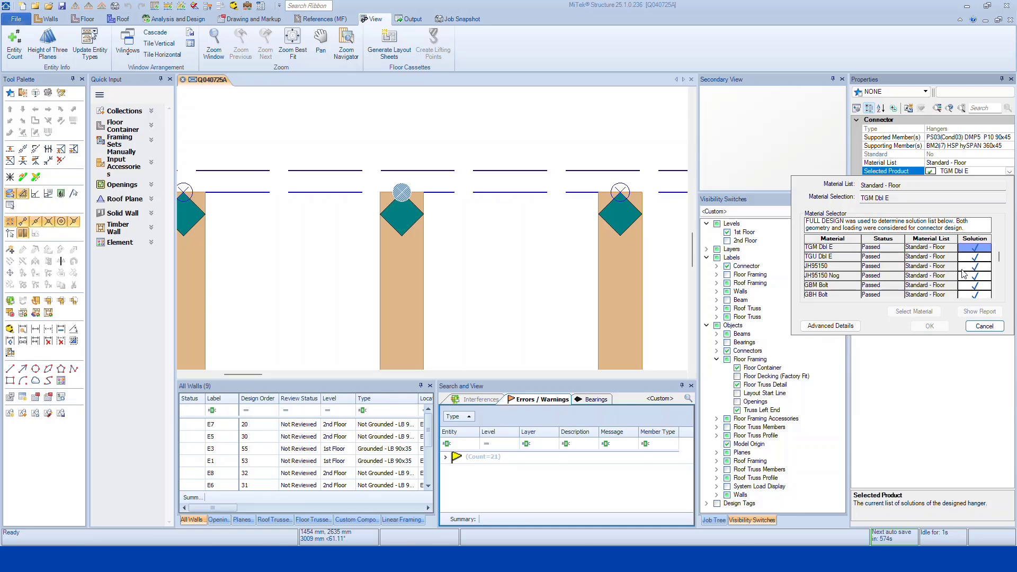
left_click(984, 327)
scroll(425, 152, "down", 5)
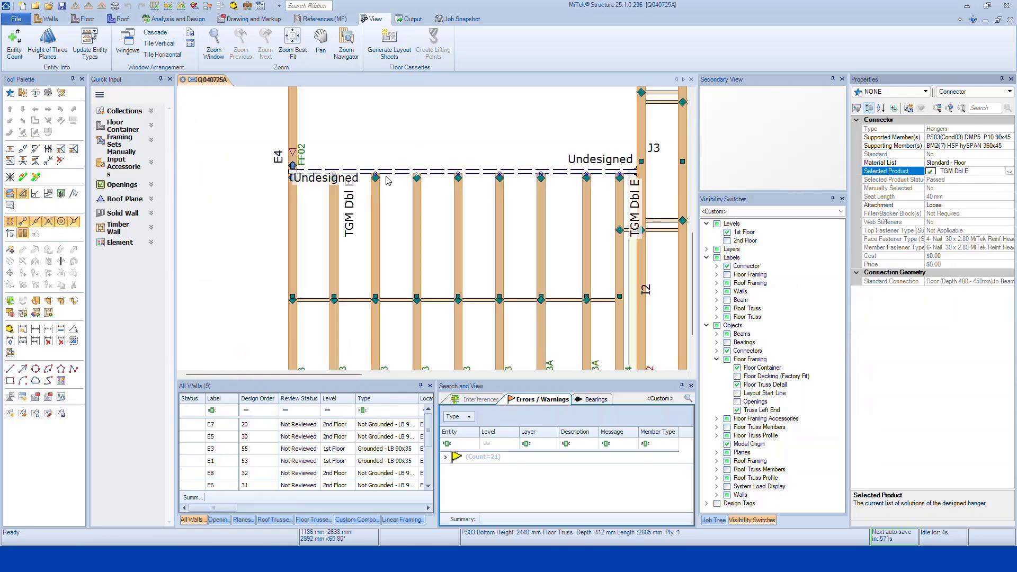
scroll(389, 181, "down", 4)
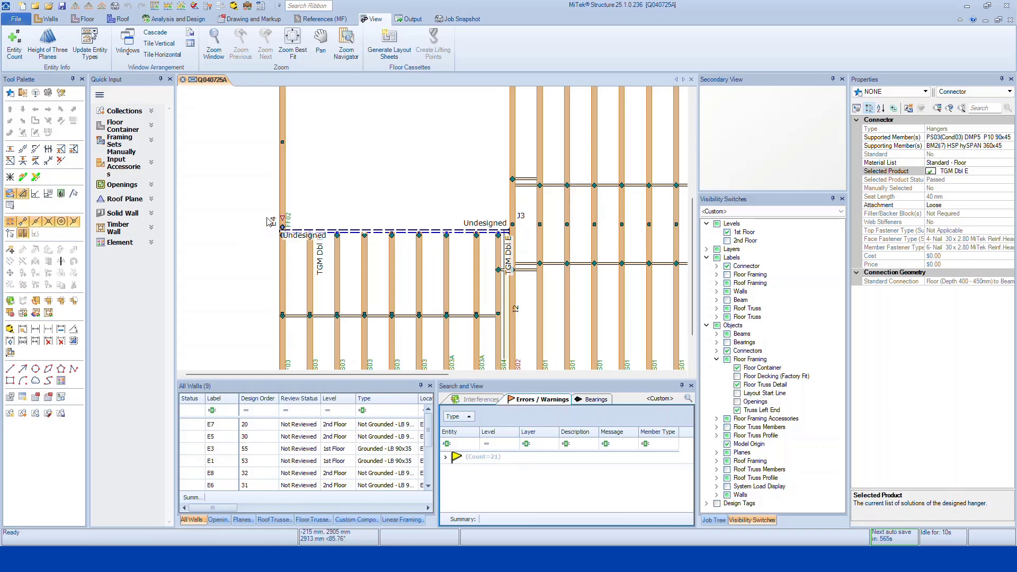
scroll(412, 249, "down", 2)
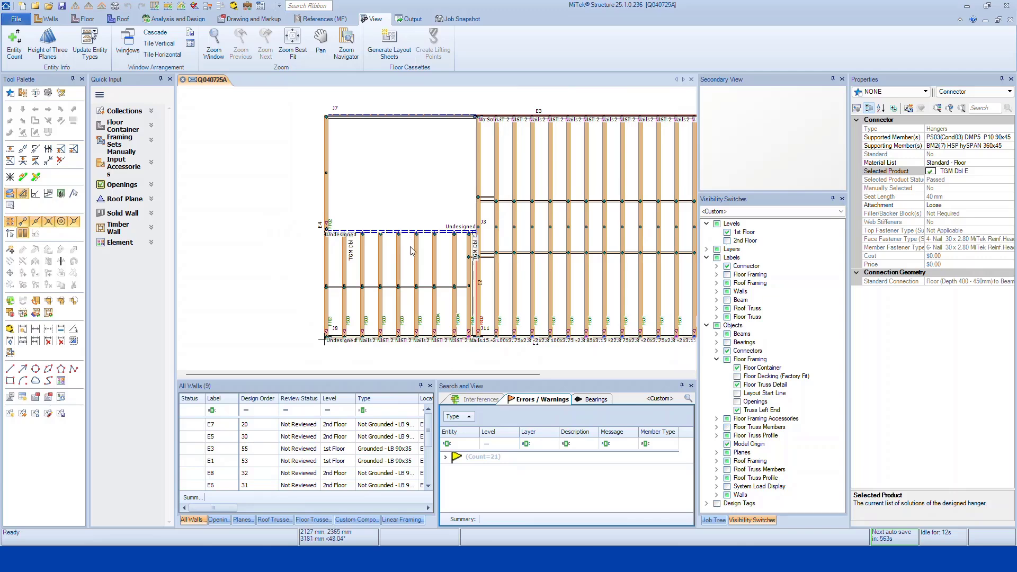
scroll(395, 318, "up", 2)
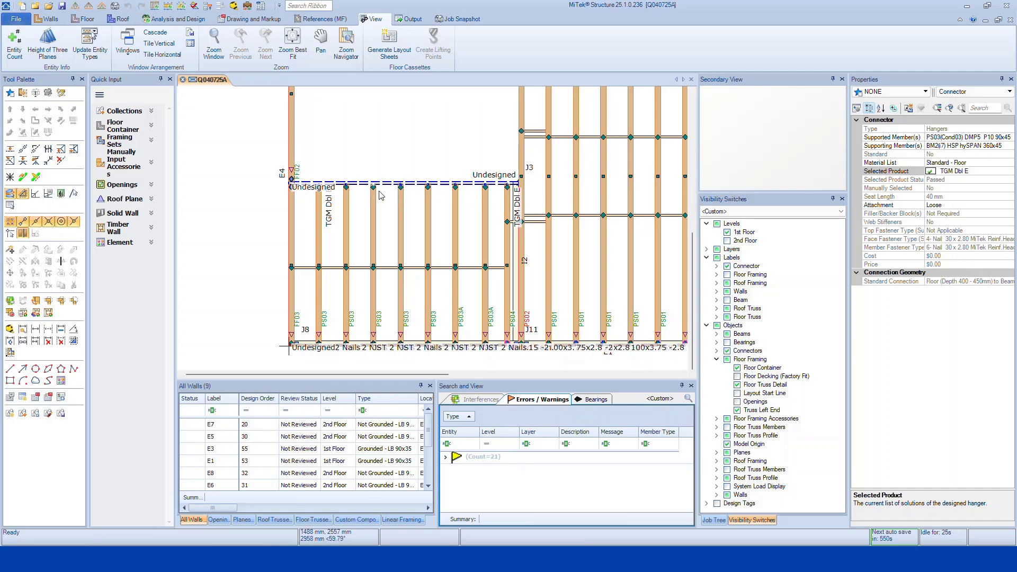
- Switch Search and View to the <System> filter and enlarge its Connectors list to show the supporting and supported member columns
left_click(664, 401)
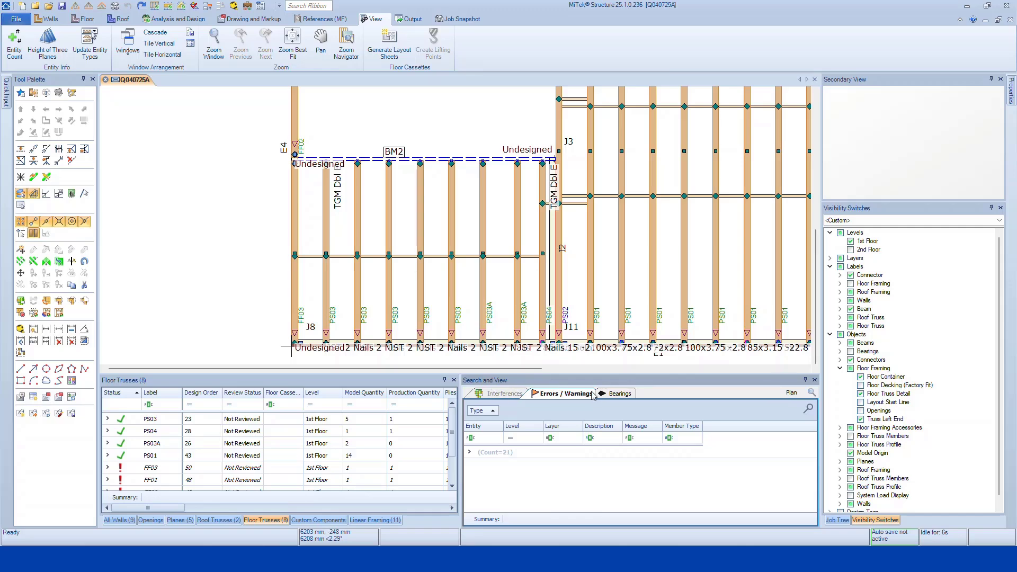
left_click(794, 393)
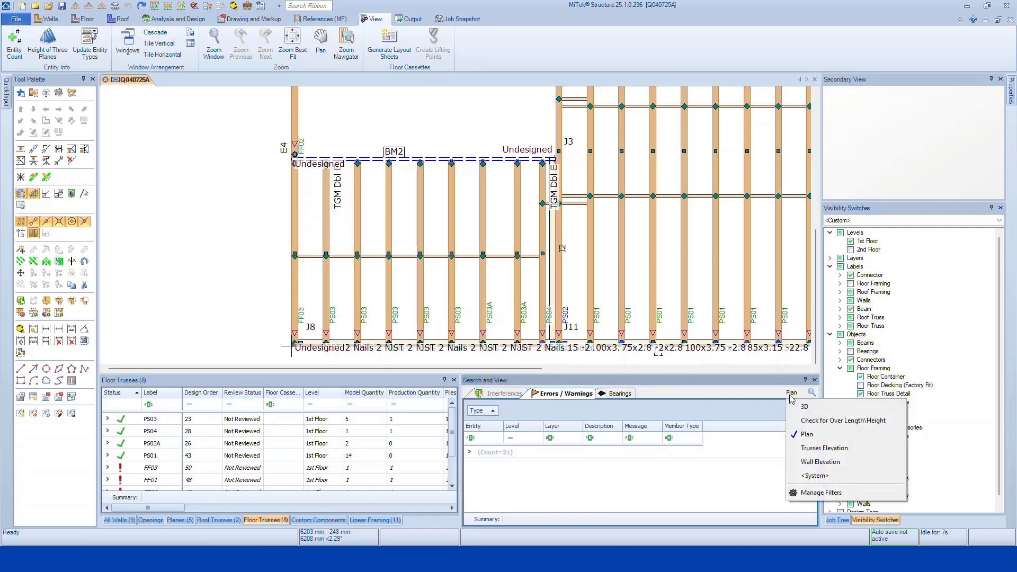
left_click(820, 476)
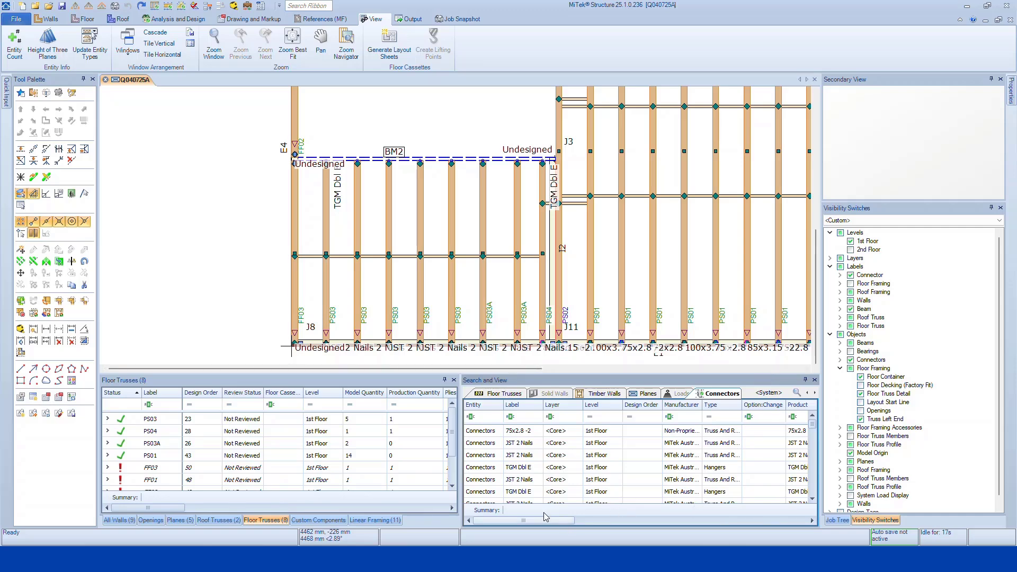
left_click_drag(460, 473, 316, 473)
left_click_drag(531, 363, 531, 346)
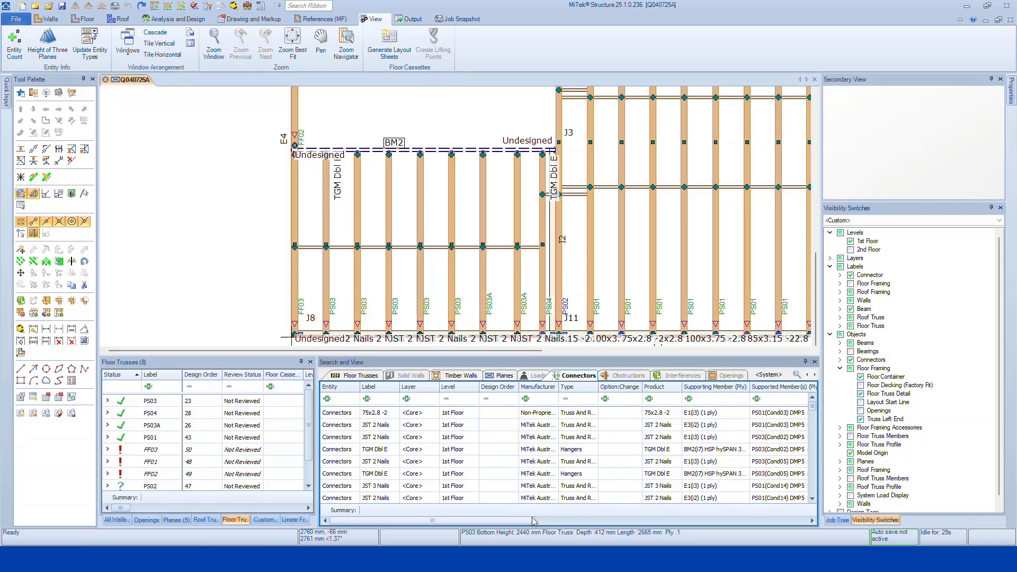
left_click_drag(524, 523, 581, 524)
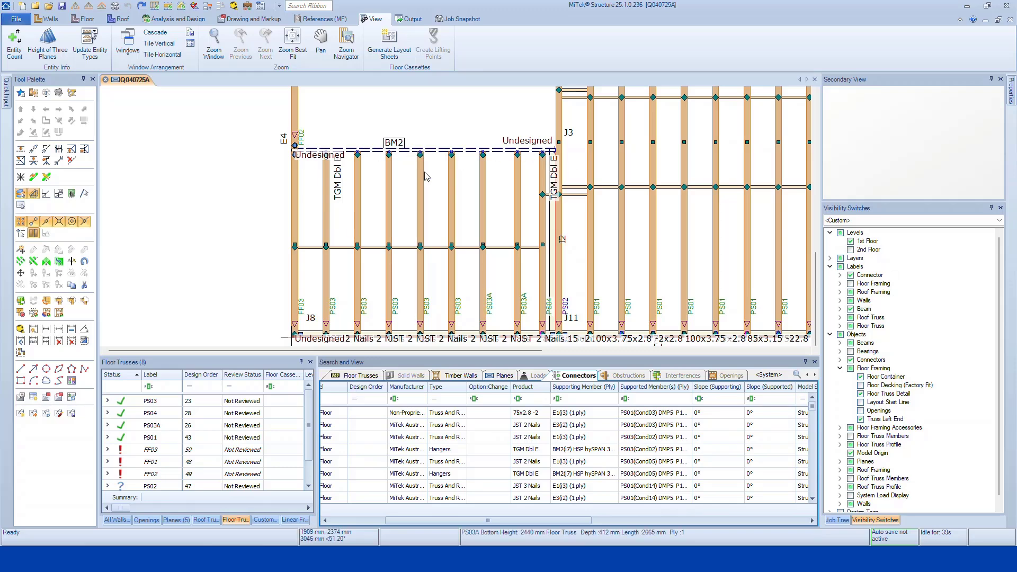
- Filter the Connectors list to supporting members containing bm2 and supported members containing ps, and make the list taller
left_click(580, 398)
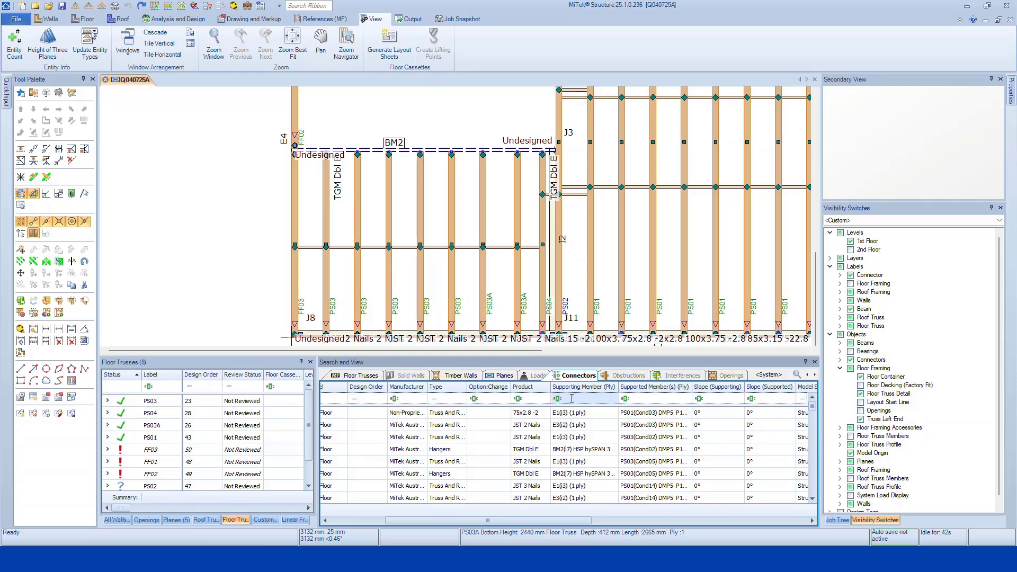
type("bm2")
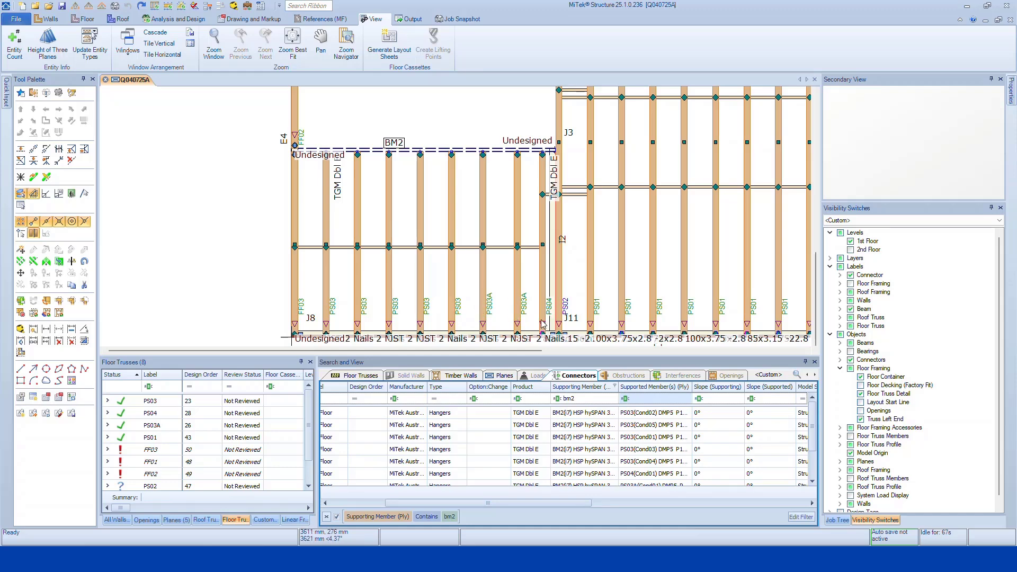
type("ps0")
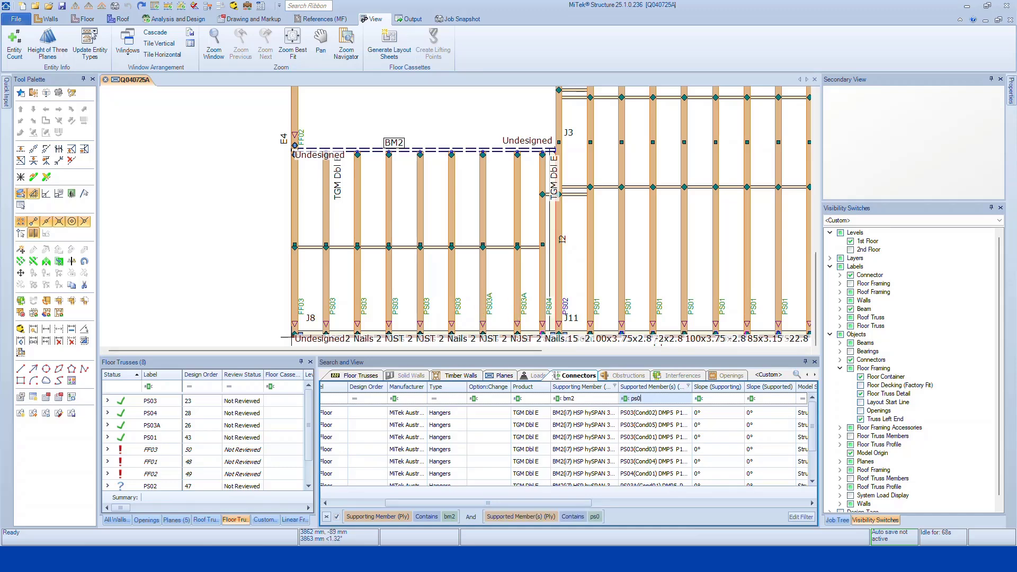
type("3")
key("BackSpace")
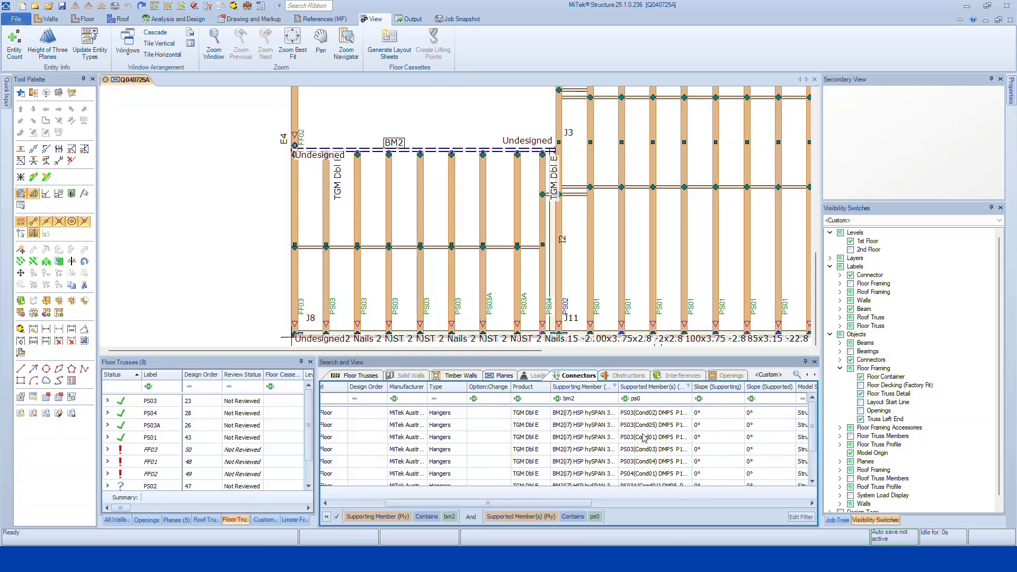
key("BackSpace")
left_click_drag(538, 354, 541, 325)
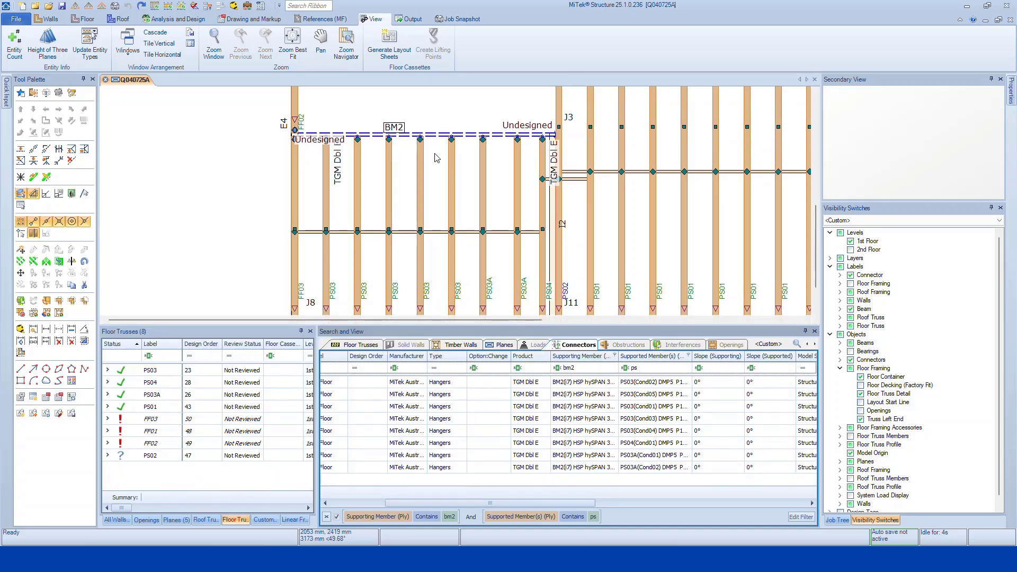
- Select all the filtered connectors between BM2 and the PS trusses and change their selected product to JH95150
left_click(584, 382)
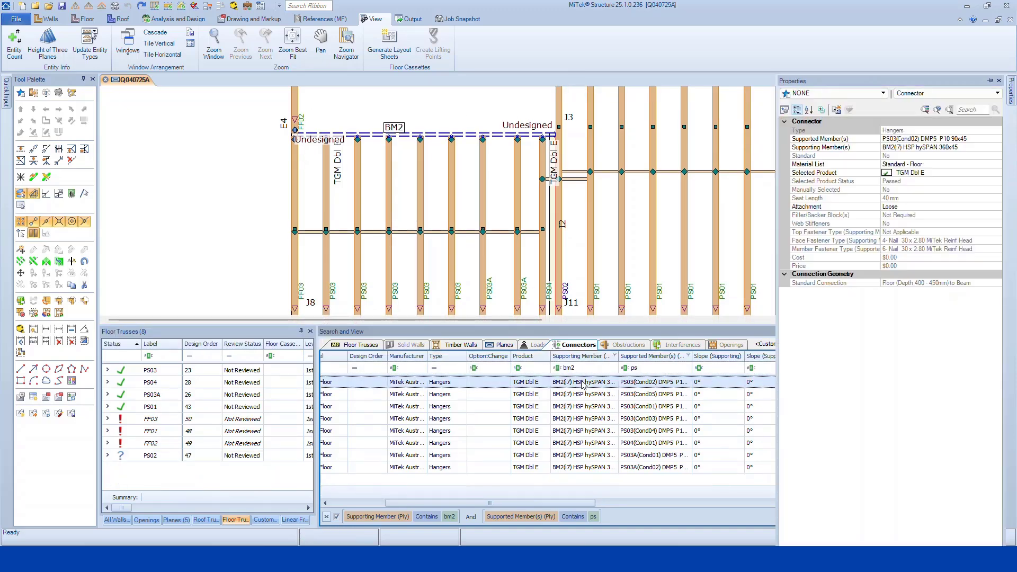
left_click(546, 468, "shift")
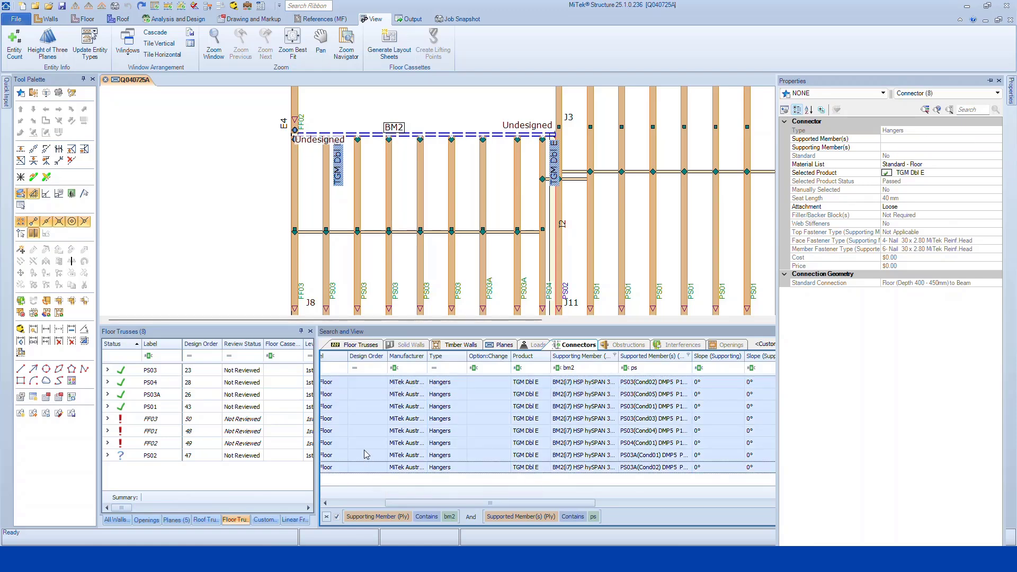
scroll(374, 132, "up", 4)
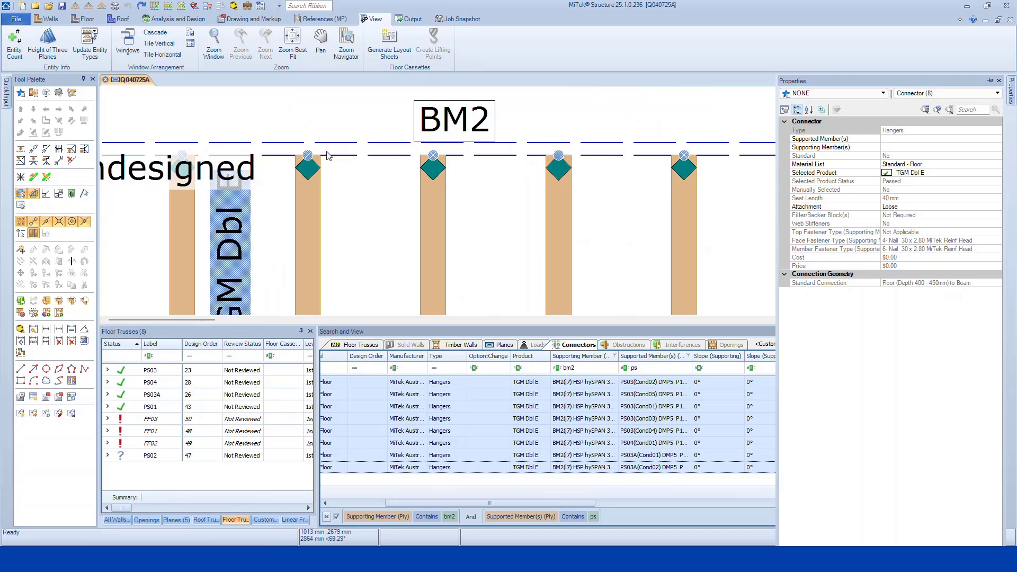
scroll(515, 159, "down", 4)
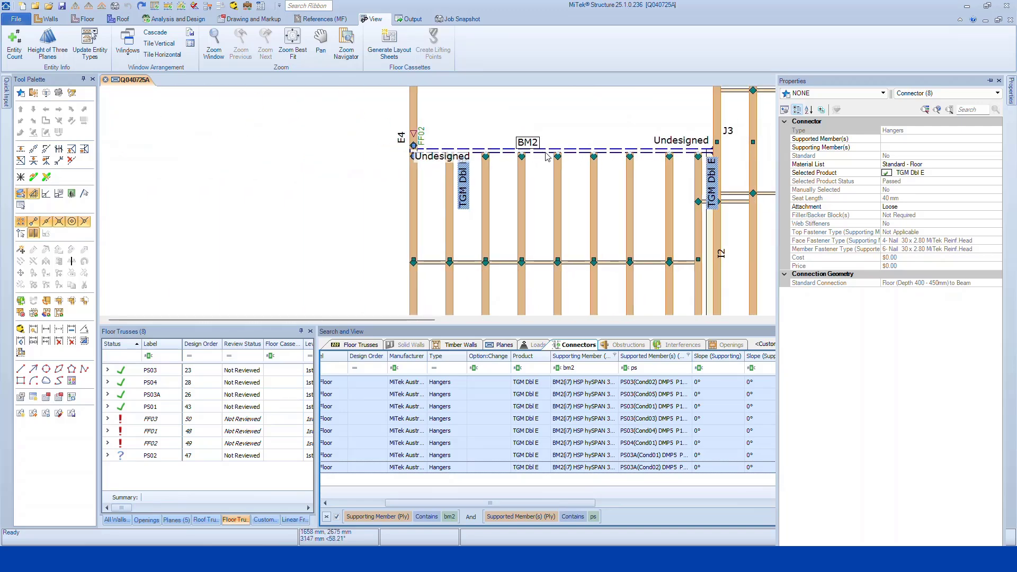
left_click(934, 172)
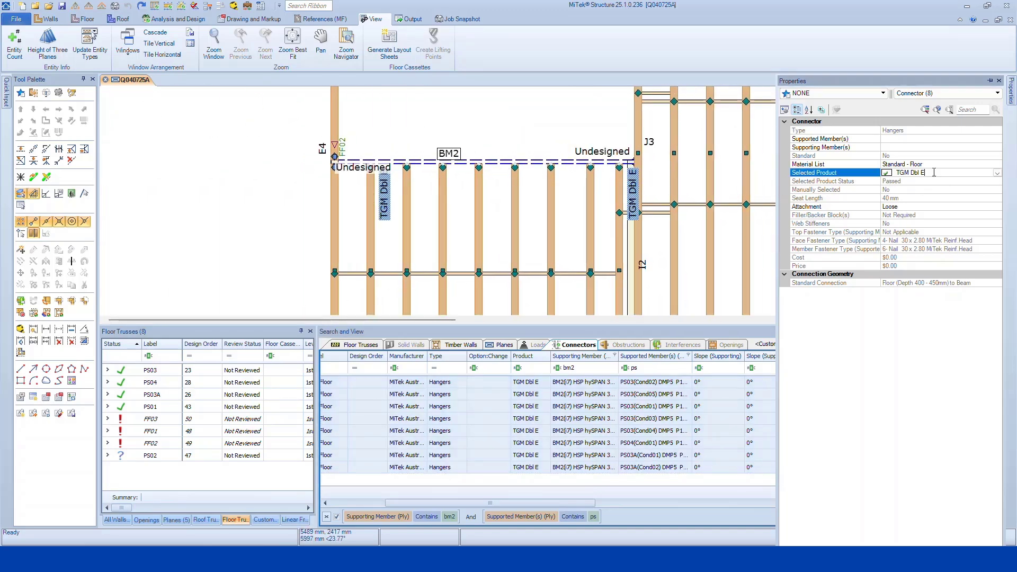
left_click(997, 174)
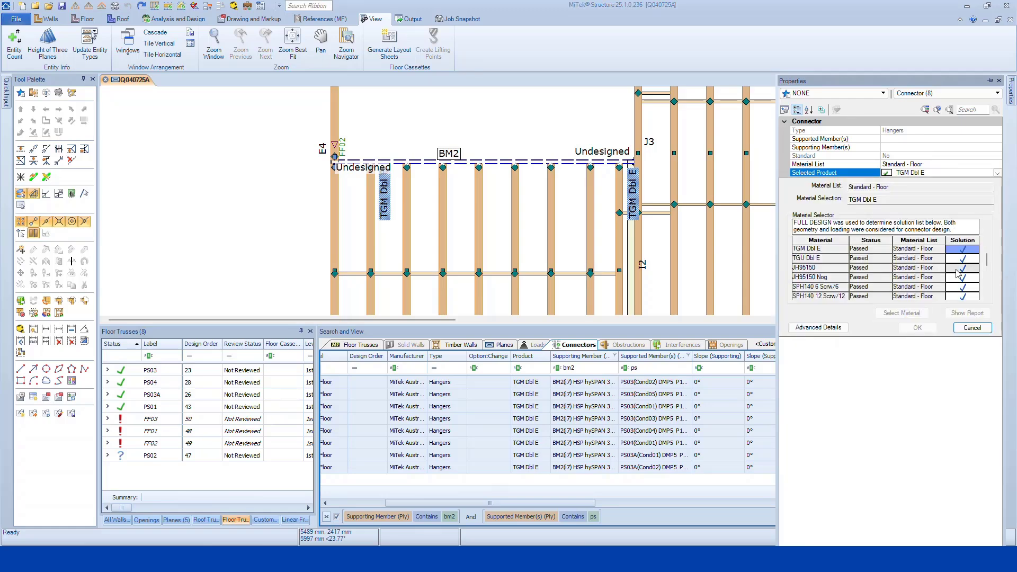
left_click(962, 268)
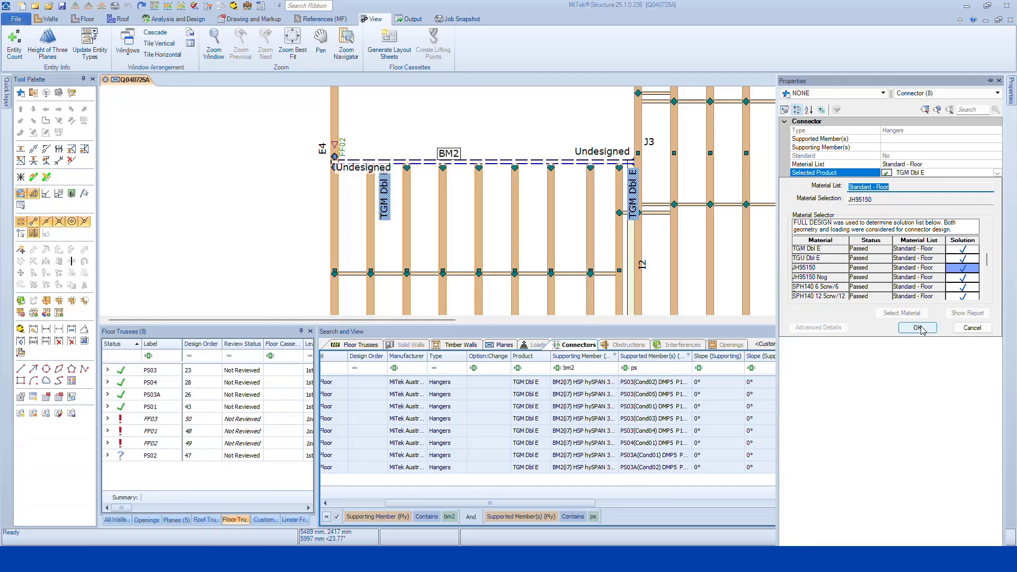
left_click(920, 328)
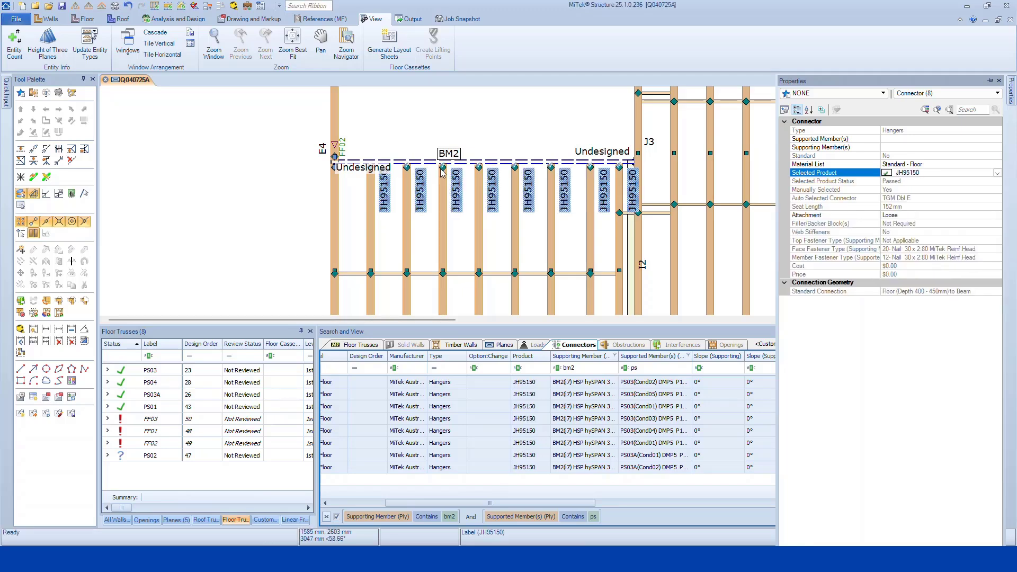
- Hide the connector objects and connector labels, and make the bearings visible in the floor plan
scroll(441, 172, "up", 3)
scroll(459, 139, "down", 2)
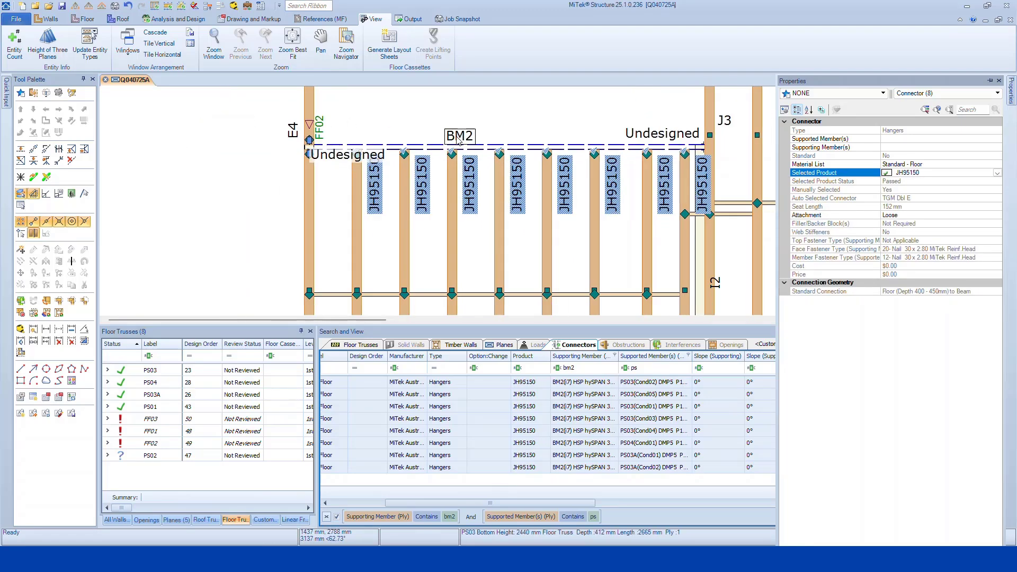
scroll(458, 138, "down", 1)
middle_click_drag(522, 139, 475, 140)
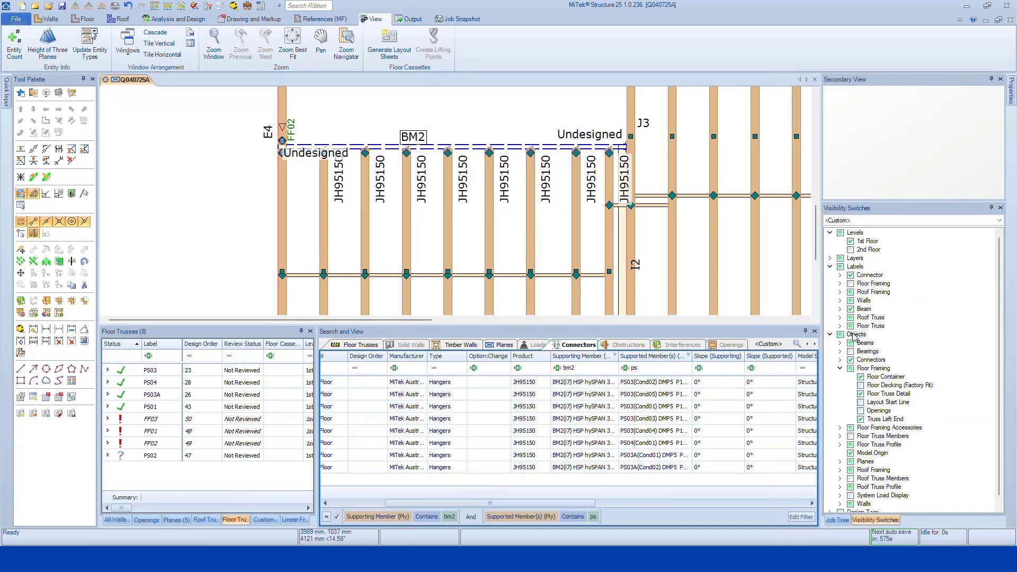
scroll(463, 155, "up", 1)
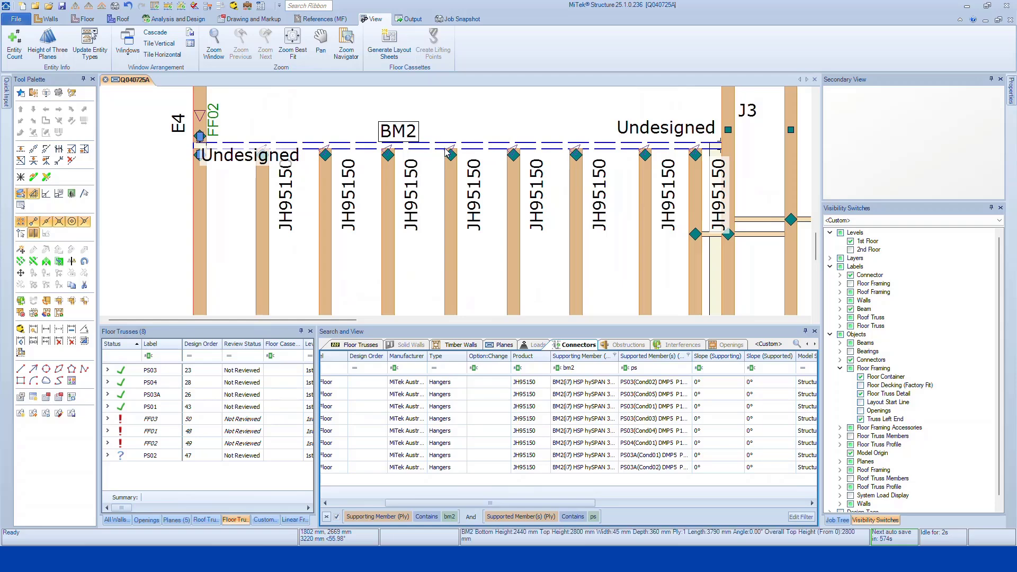
scroll(488, 151, "down", 1)
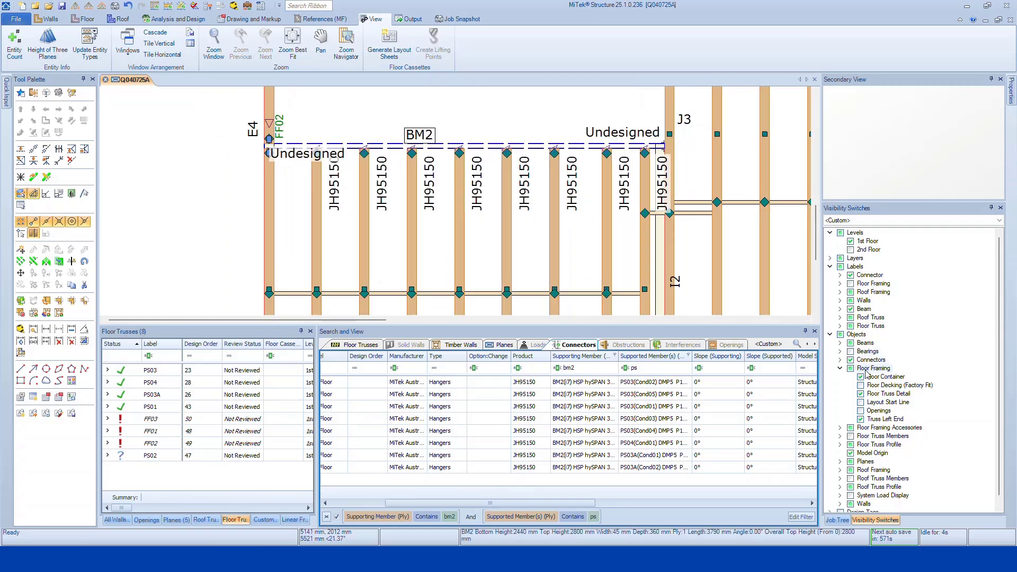
left_click(851, 360)
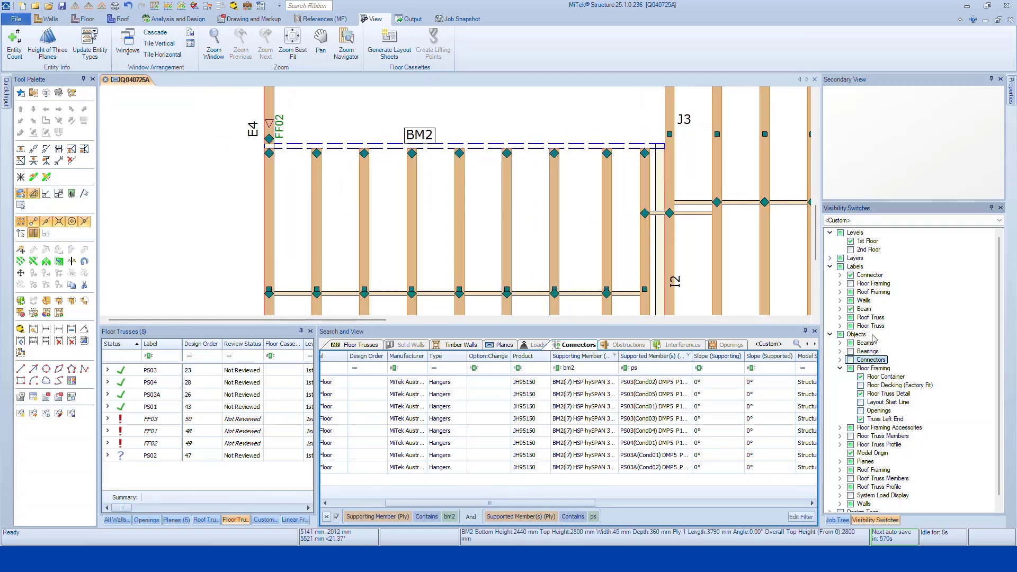
left_click(868, 275)
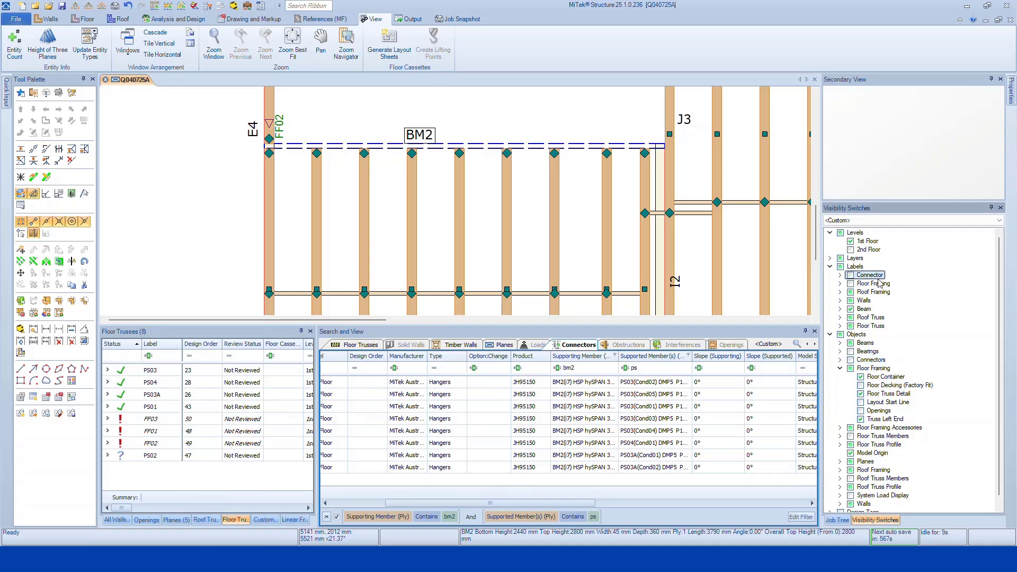
left_click(869, 352)
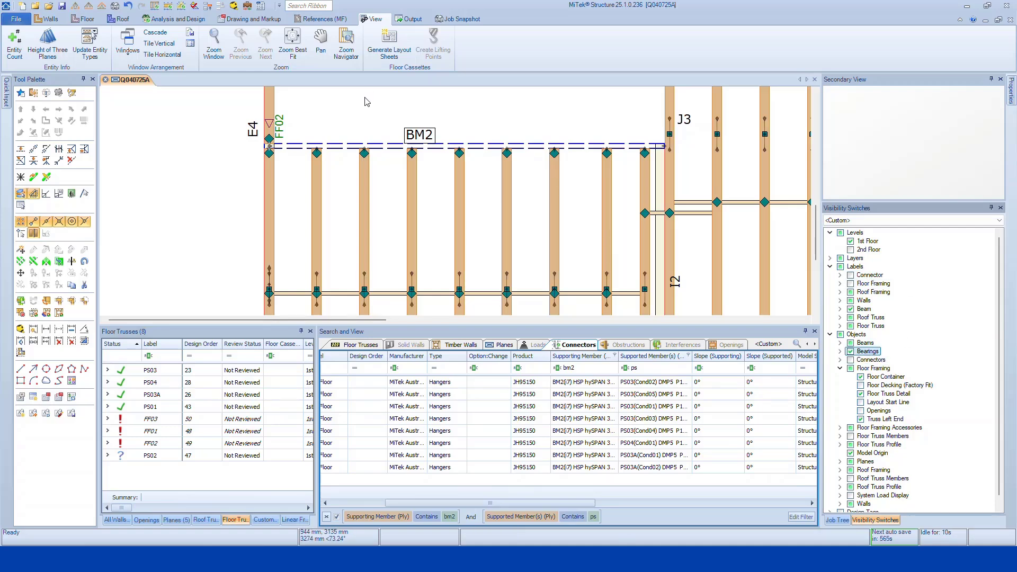
- Select four PS03 truss bearings along beam BM2 one by one to view their shared properties, and clear the selection
scroll(567, 141, "up", 1)
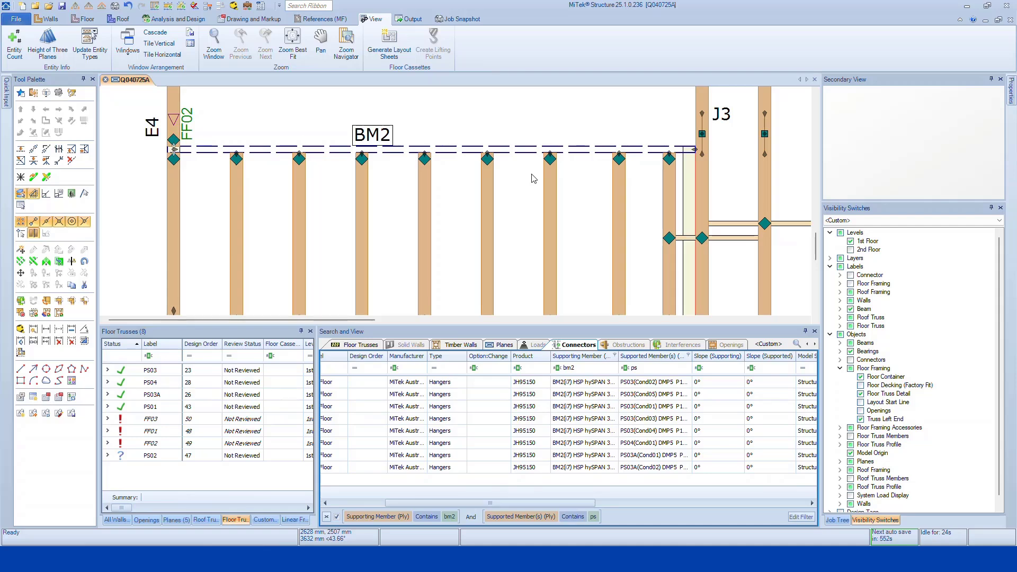
scroll(247, 153, "up", 3)
left_click(235, 165)
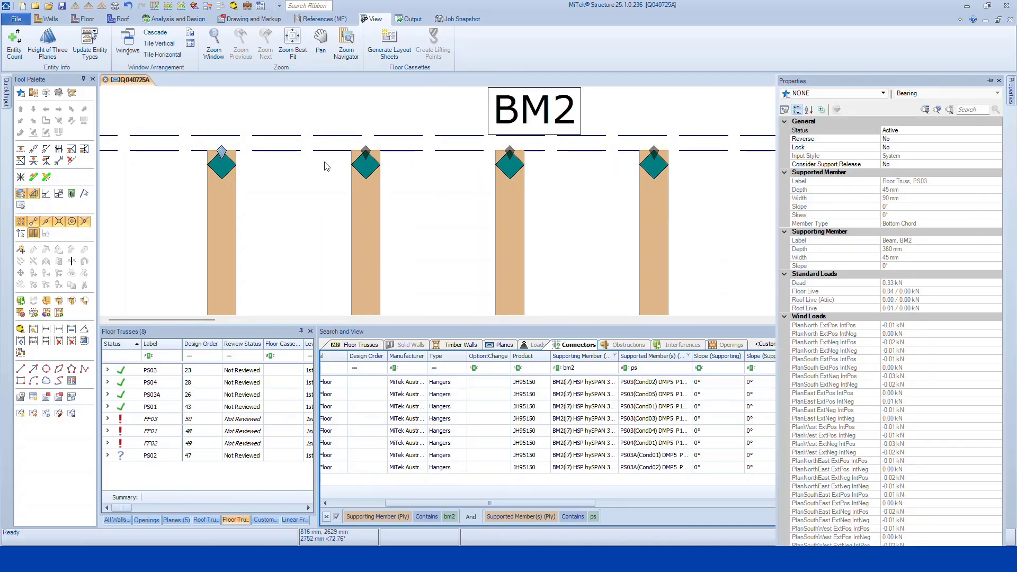
left_click(369, 175, "ctrl")
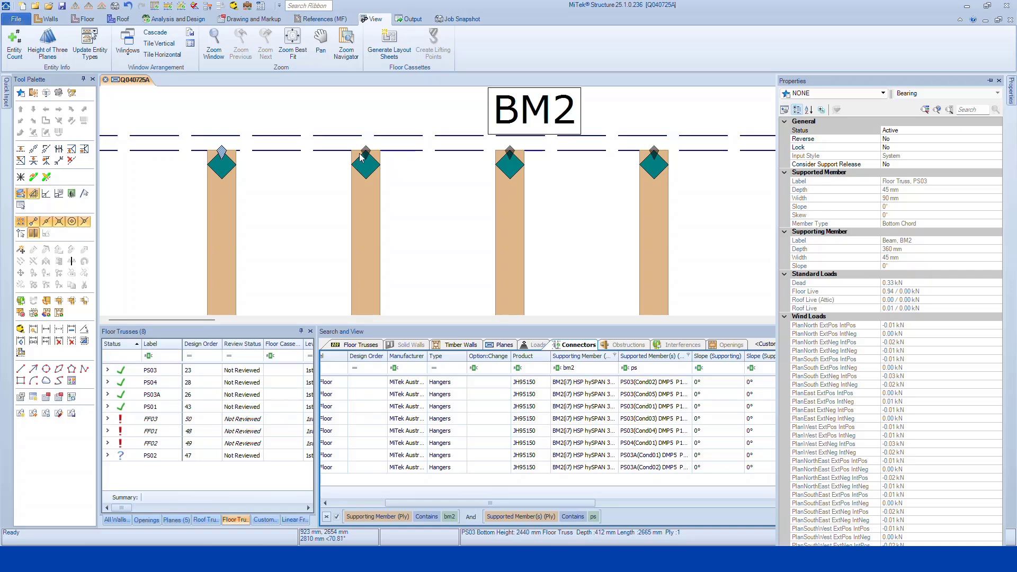
left_click(510, 153, "ctrl")
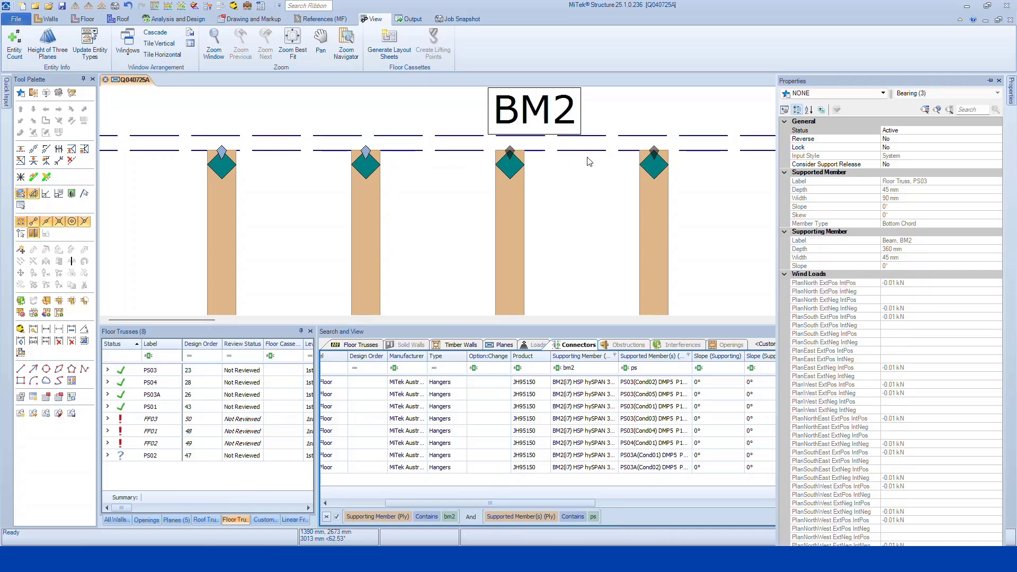
left_click(652, 156, "ctrl")
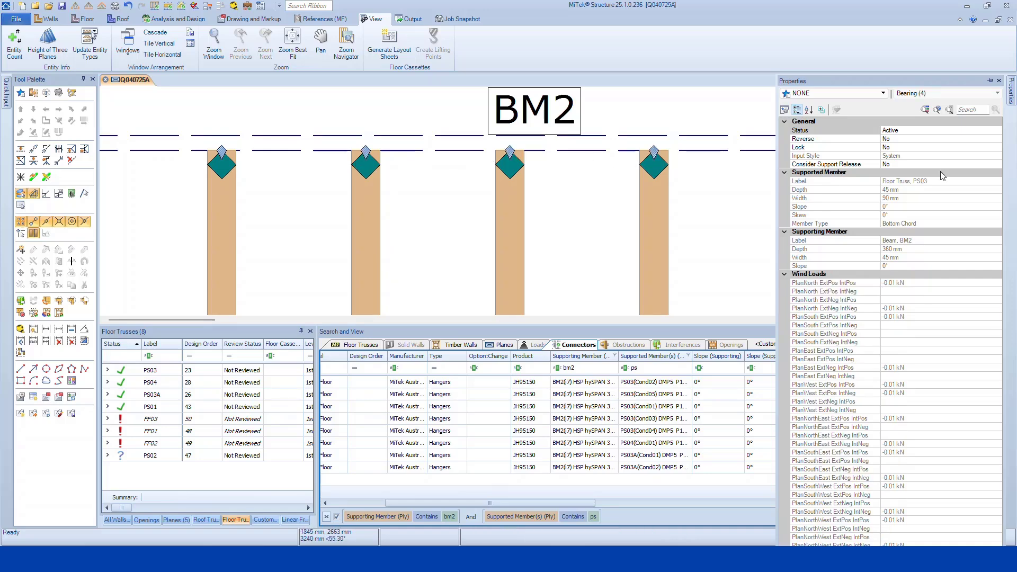
left_click(581, 218)
scroll(513, 162, "down", 3)
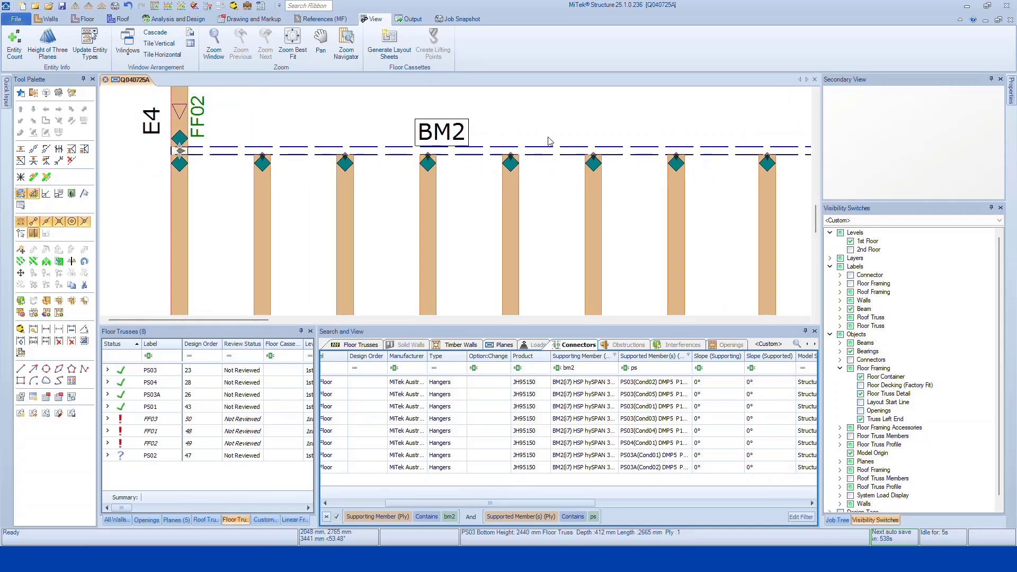
scroll(524, 189, "down", 3)
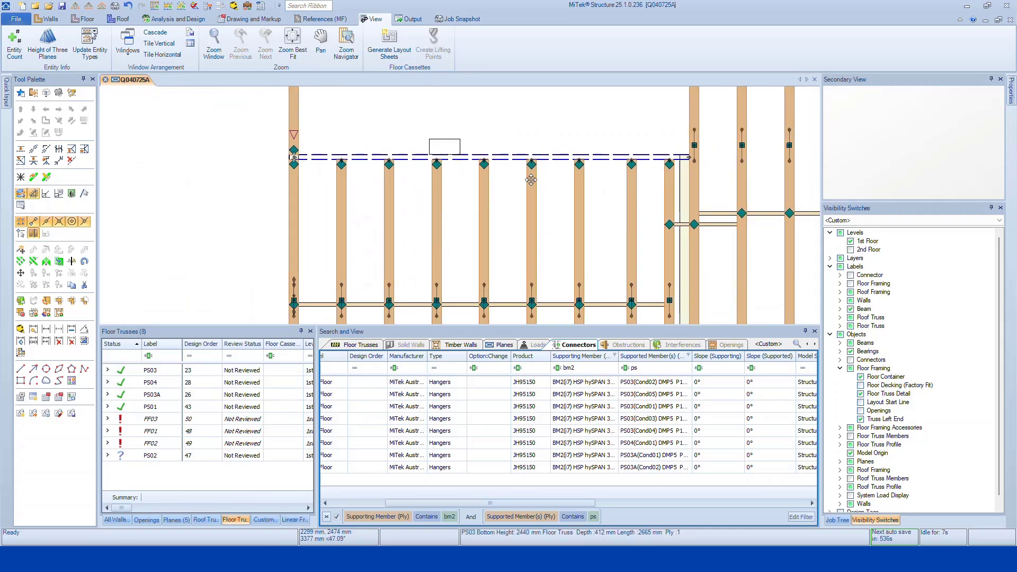
middle_click_drag(528, 179, 500, 187)
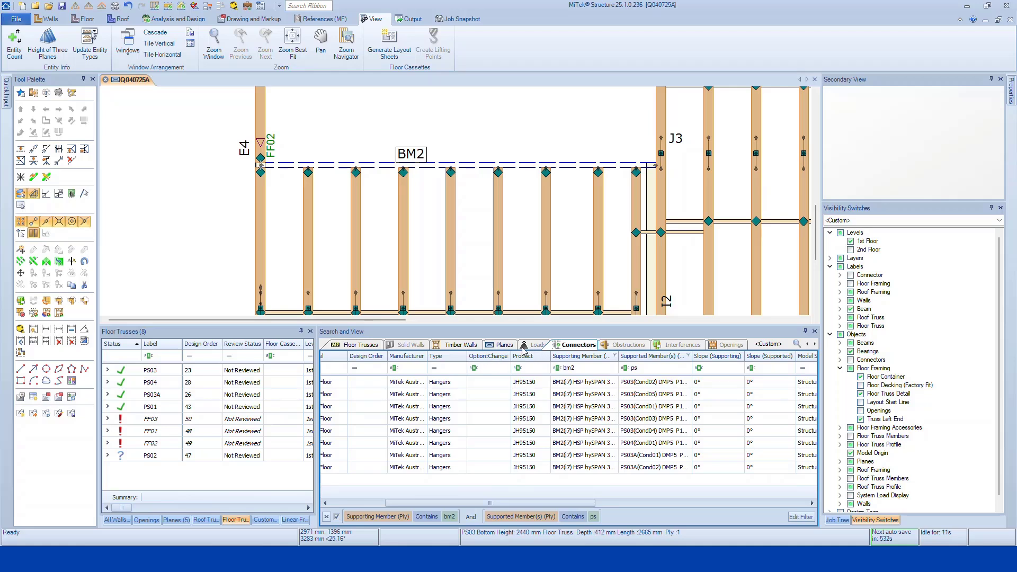
- Switch Search and View back to the <System> filter and display its Bearings list
left_click(774, 345)
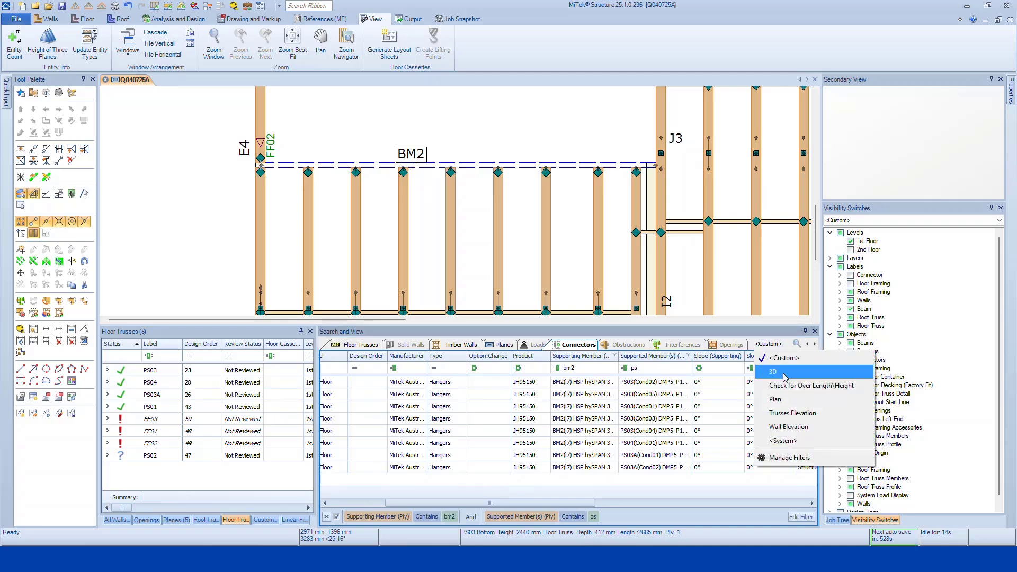
left_click(780, 441)
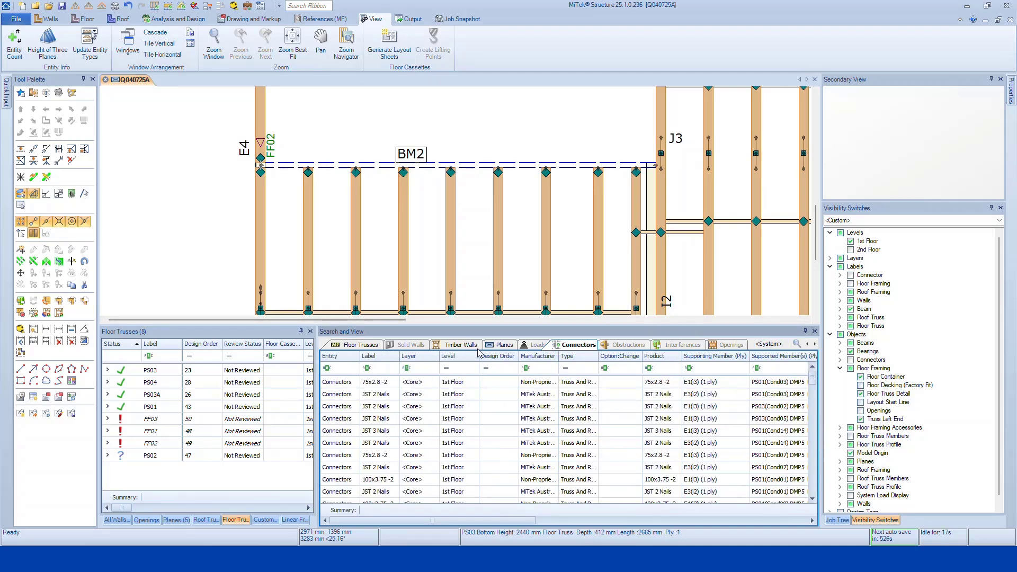
left_click(814, 344)
left_click(815, 344)
left_click(815, 345)
left_click(815, 344)
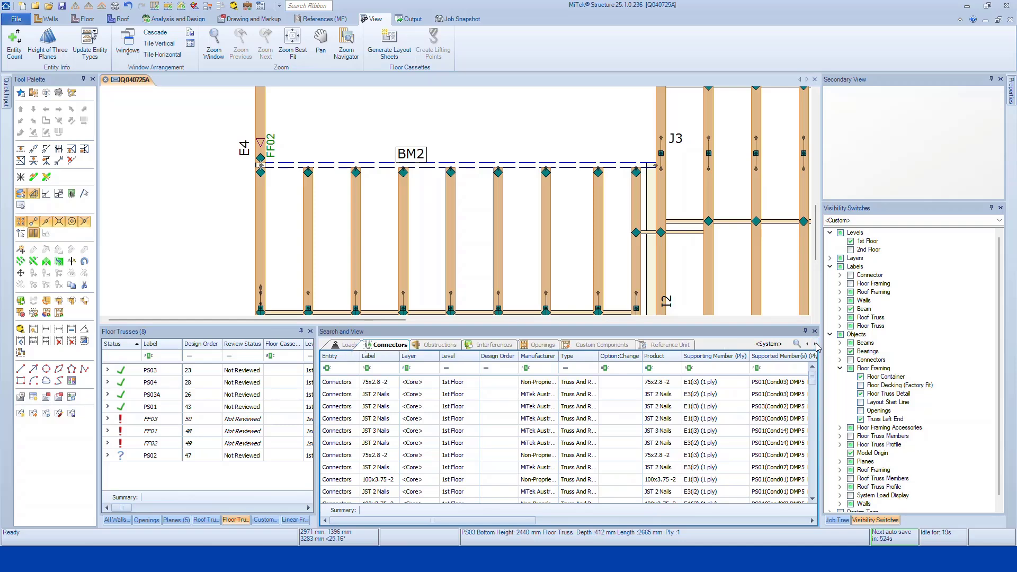
left_click(815, 344)
left_click(815, 345)
left_click(815, 344)
left_click(815, 344)
left_click(815, 344)
left_click(815, 344)
left_click(815, 345)
left_click(816, 345)
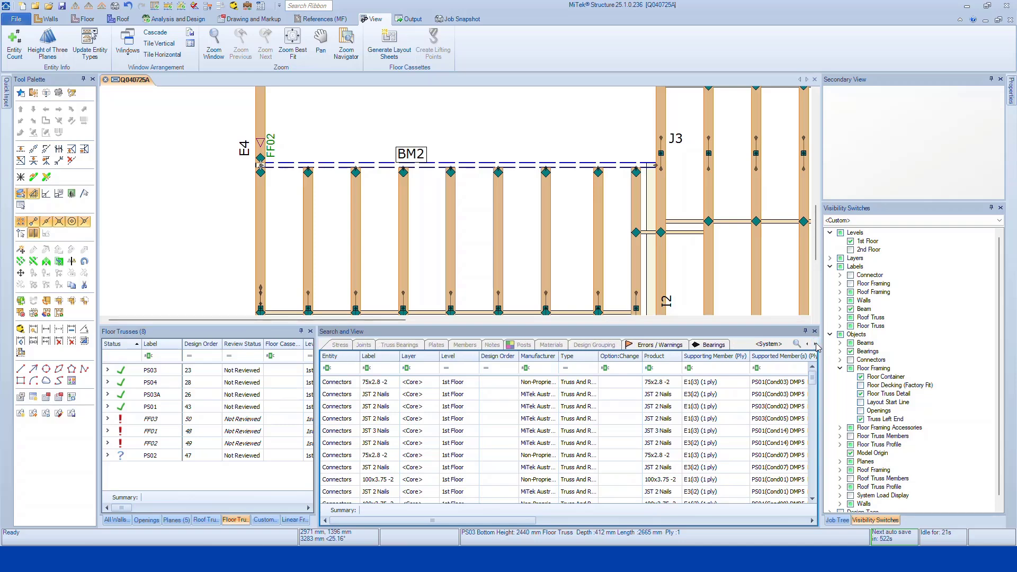
left_click(816, 345)
left_click(686, 345)
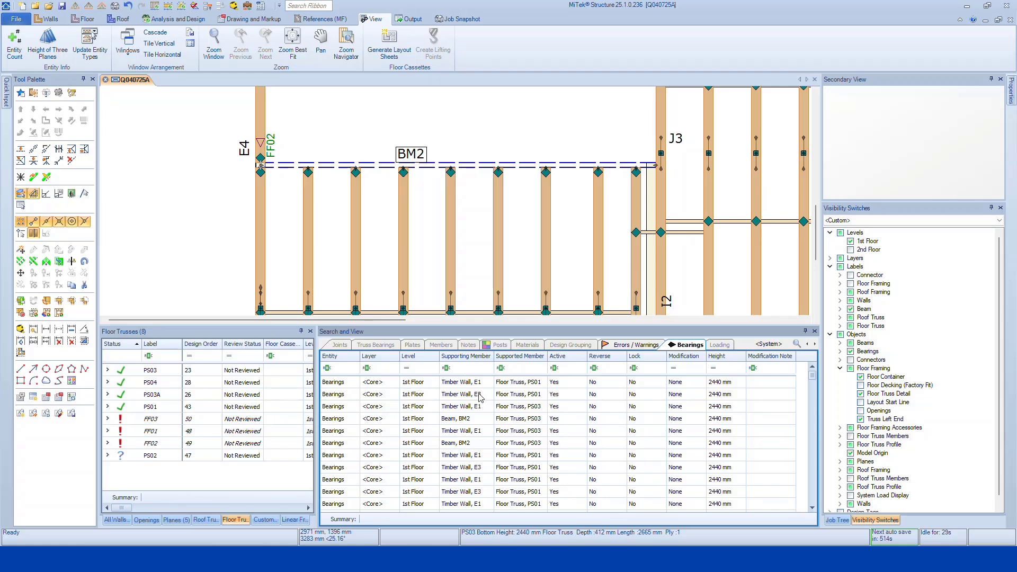
- Filter the Bearings list to supporting members containing bm2 and supported members containing ps
left_click(470, 367)
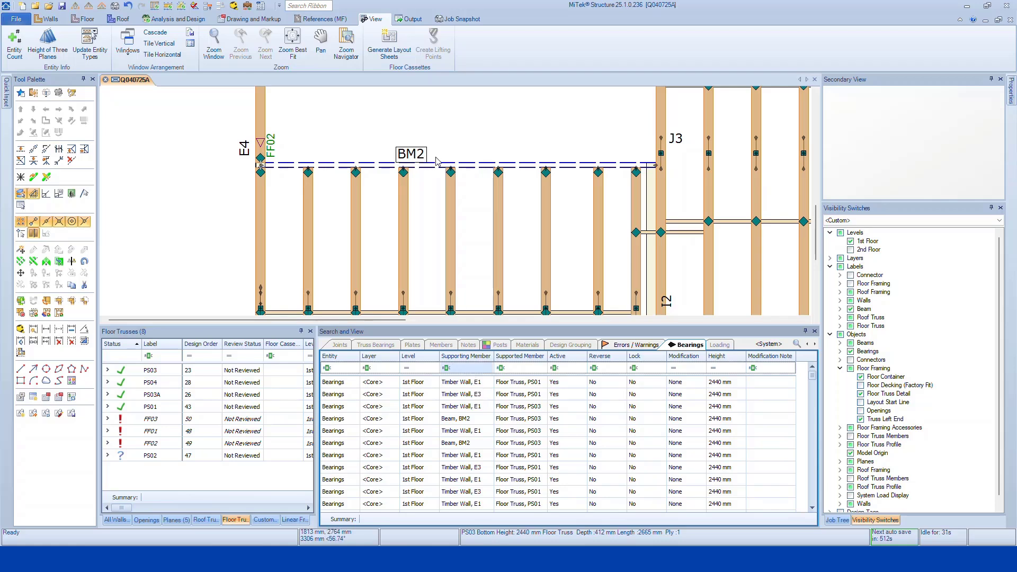
type("bm2")
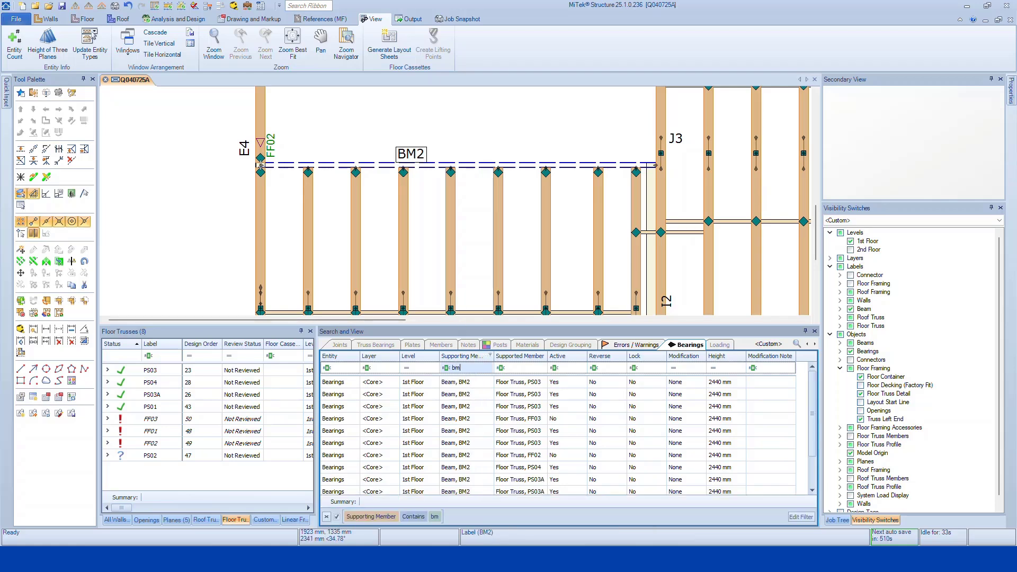
left_click(536, 369)
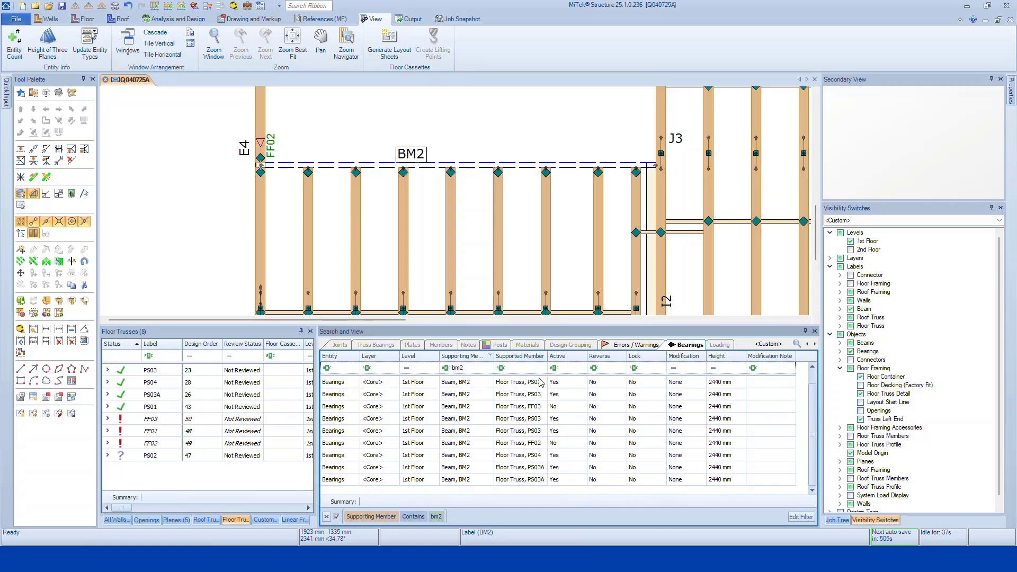
scroll(264, 165, "down", 1)
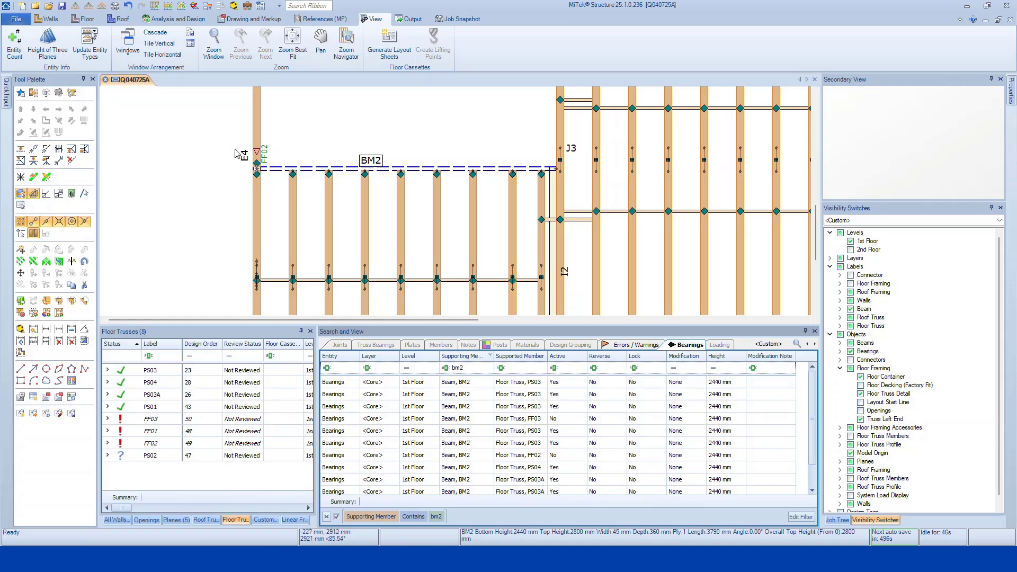
scroll(265, 164, "up", 2)
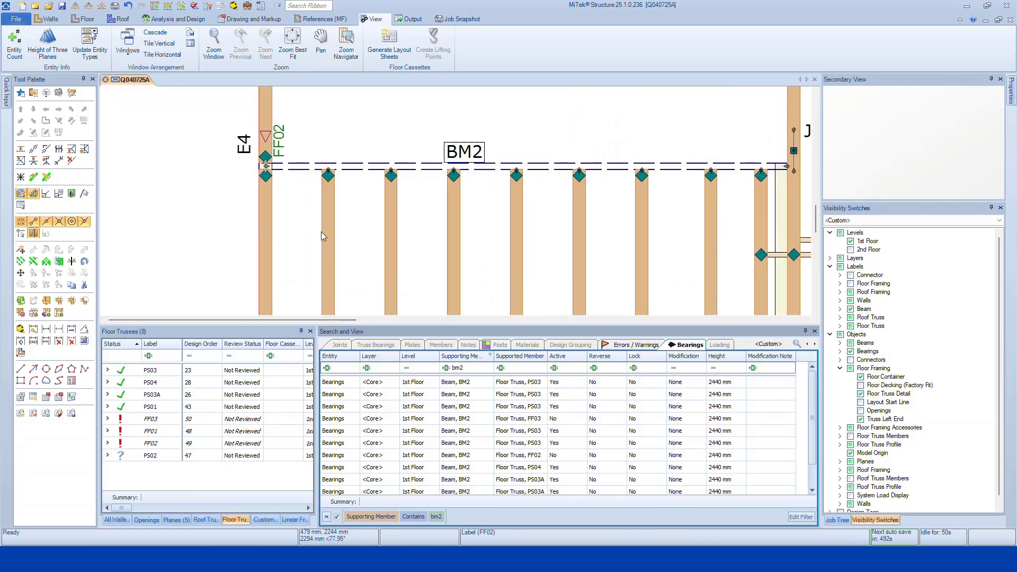
left_click(534, 368)
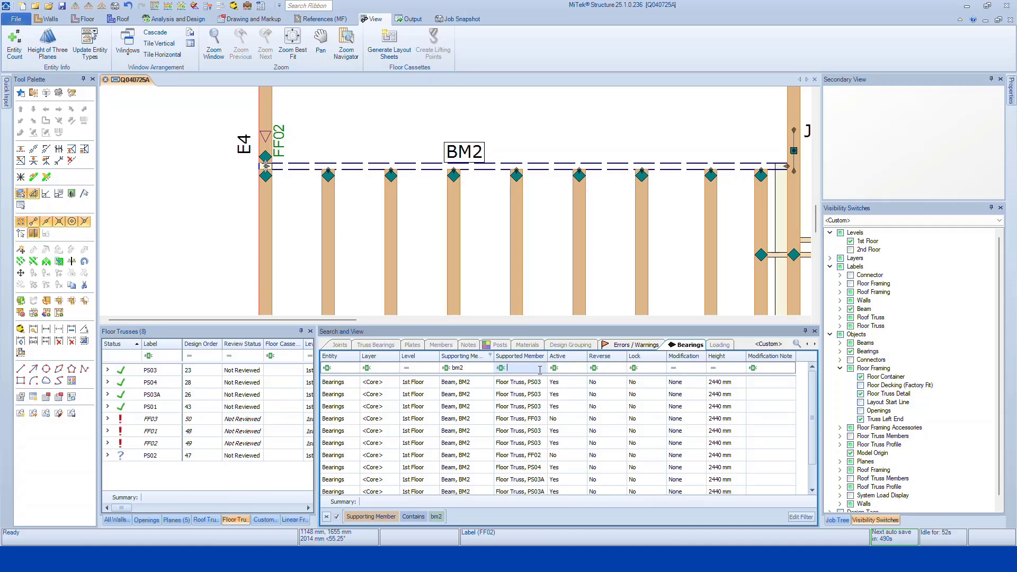
type("ps")
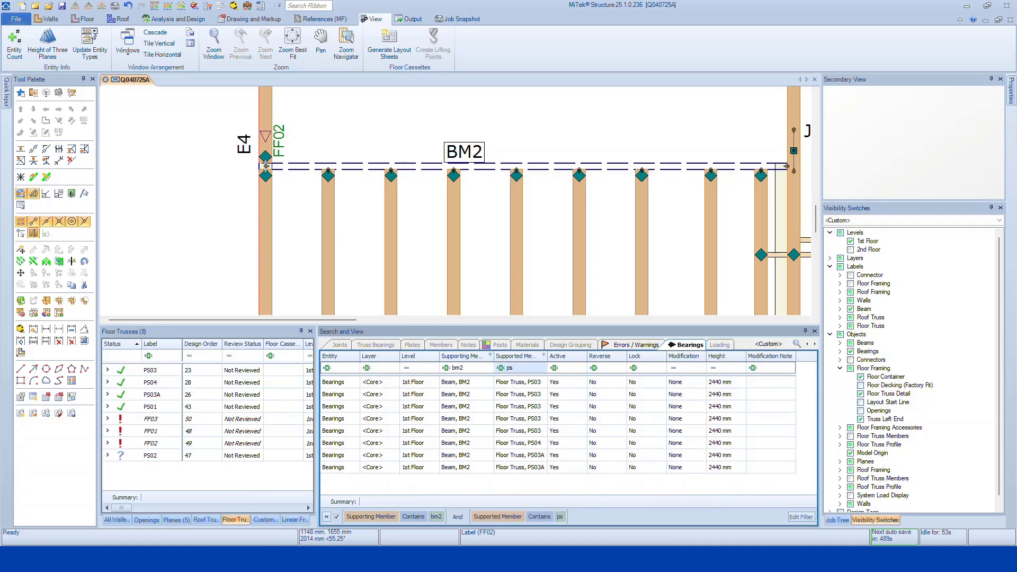
- Select all filtered bearings between beam BM2 and the PS floor trusses and set their Reverse property to Yes
left_click(541, 386)
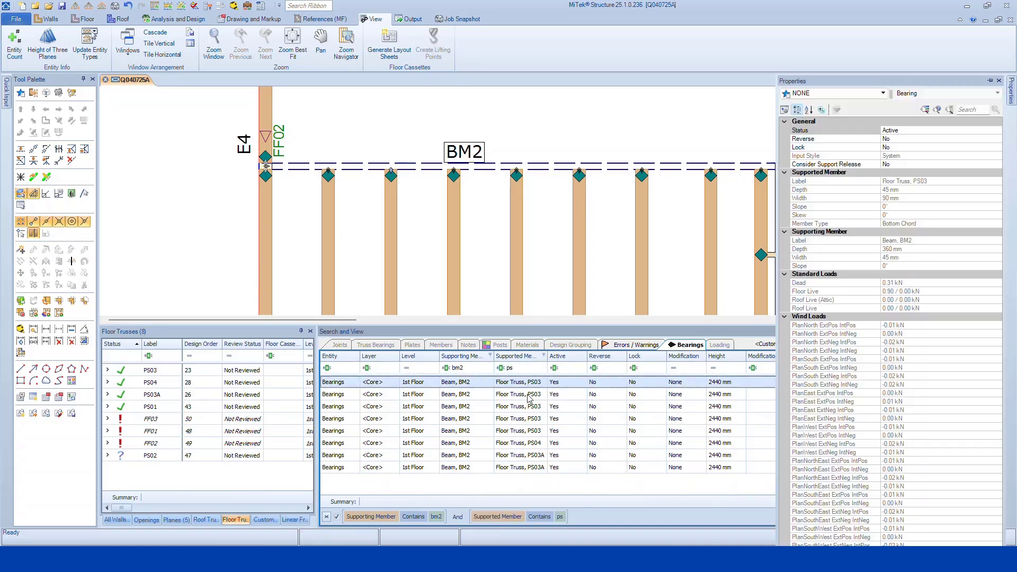
left_click(520, 470, "shift")
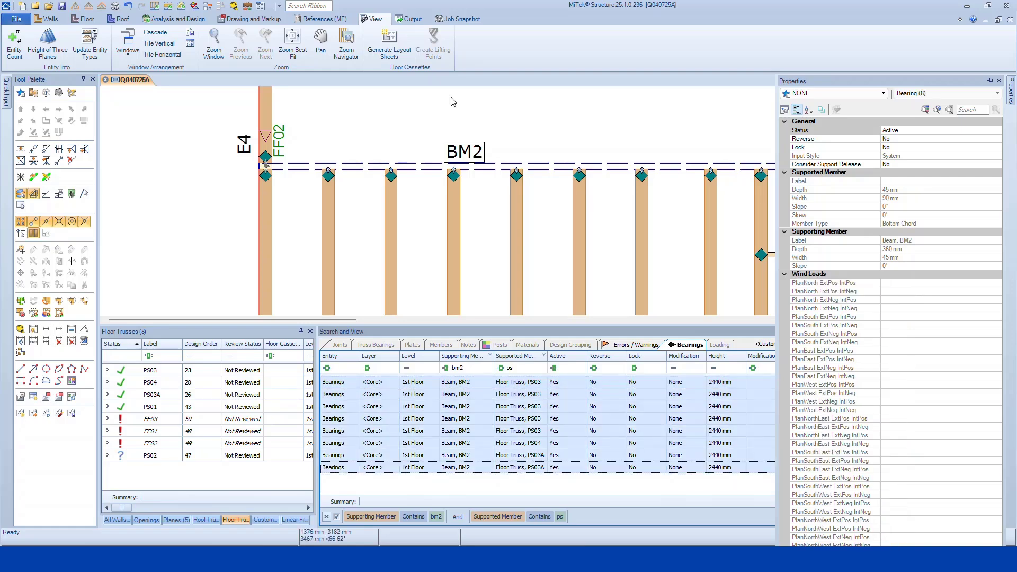
left_click(891, 139)
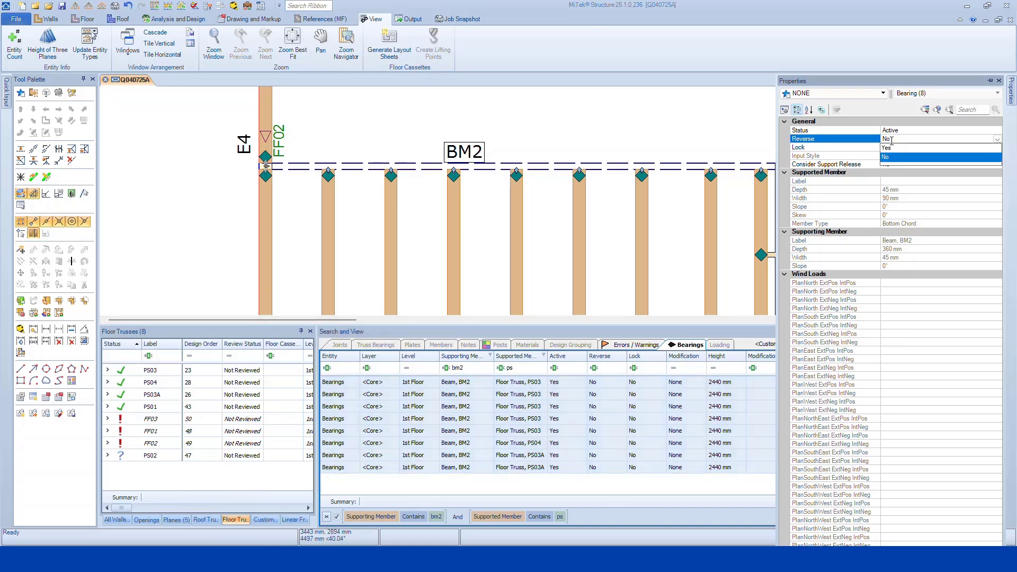
left_click(897, 156)
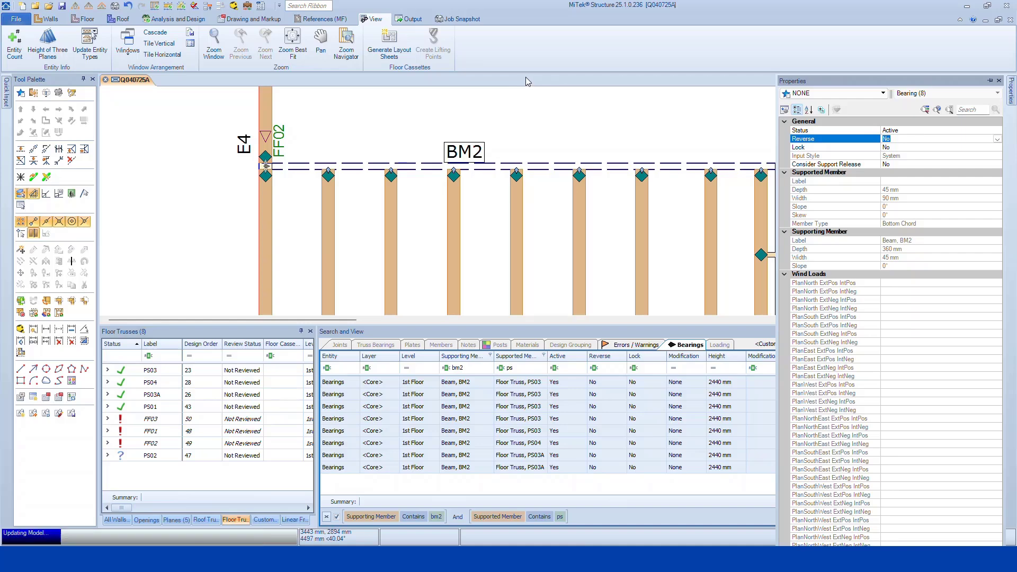
scroll(564, 107, "down", 2)
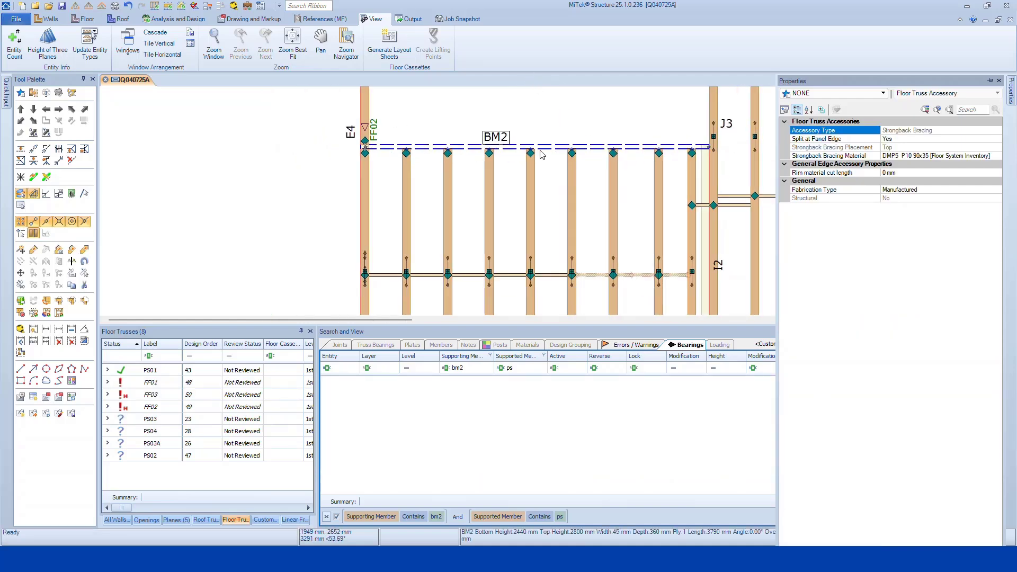
scroll(558, 155, "down", 1)
middle_click_drag(558, 156, 466, 243)
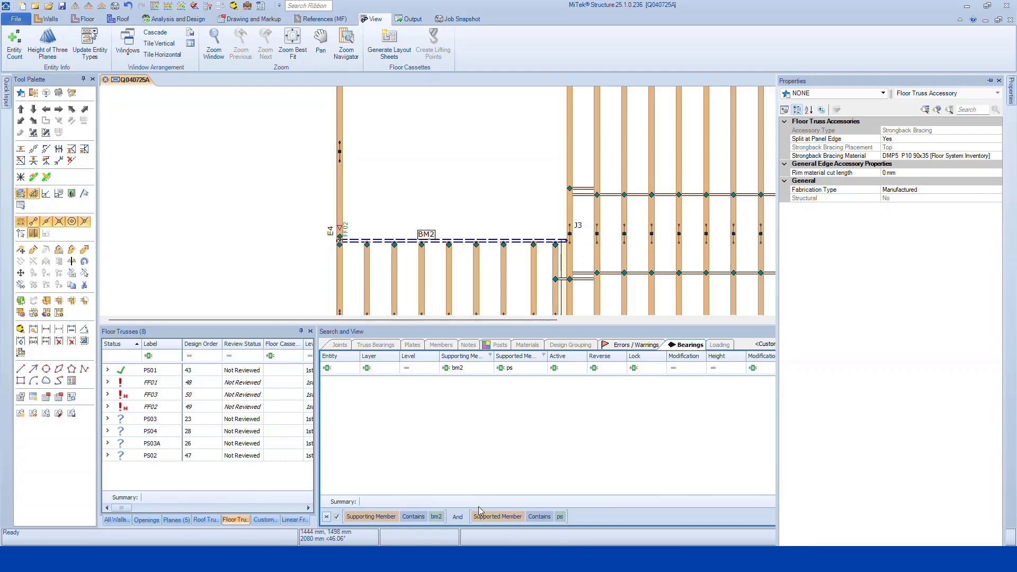
- Clear the supporting and supported member filters from the Bearings list and deselect the bearing
left_click(326, 516)
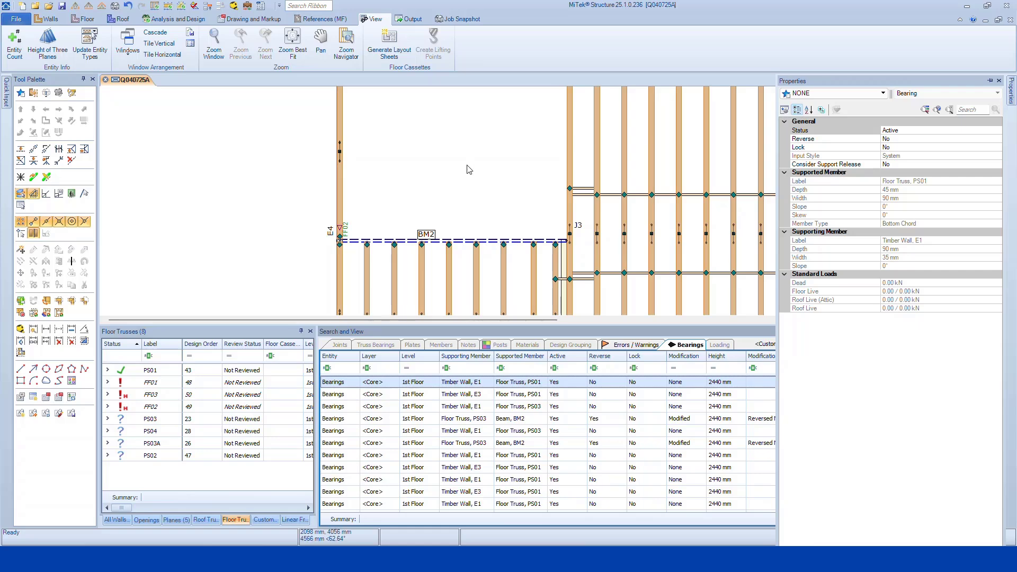
left_click(518, 373)
left_click(515, 372)
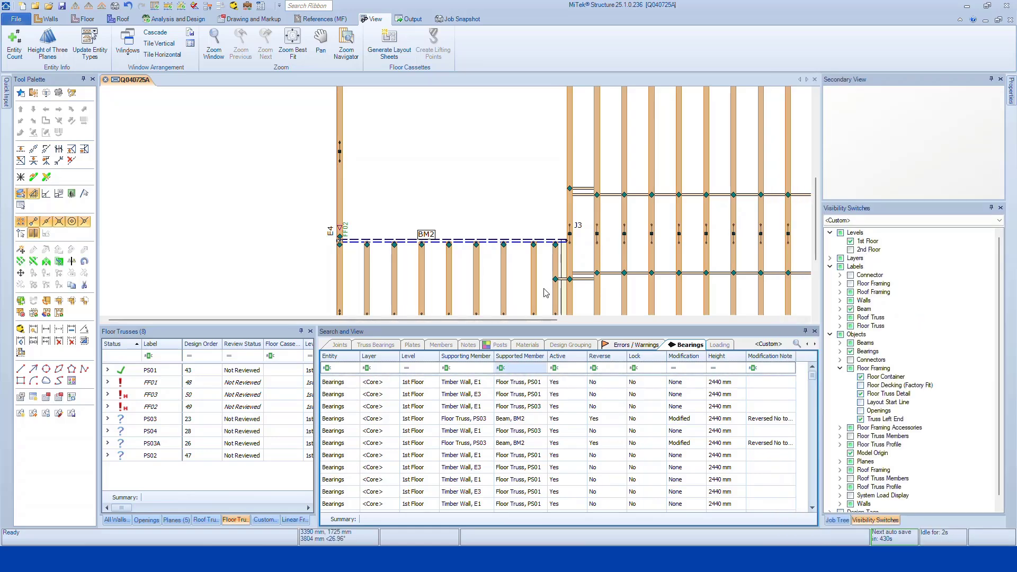
- Examine the filter fields available in the Bearings list, from Supporting Member and Supported Member through Modification, Height and Modification Note
key("Tab")
key("Tab")
key("Tab")
key("Tab")
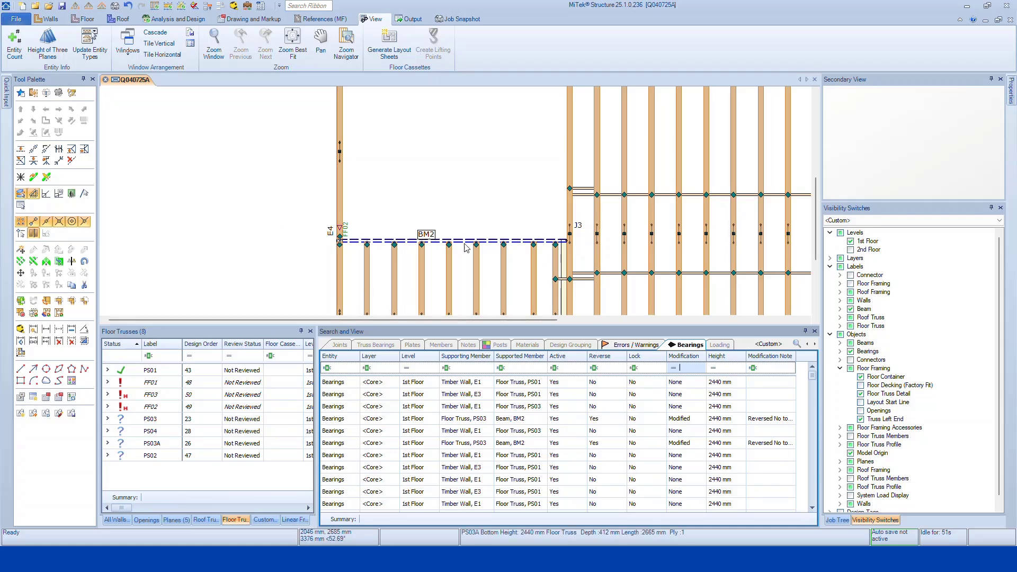
left_click(524, 369)
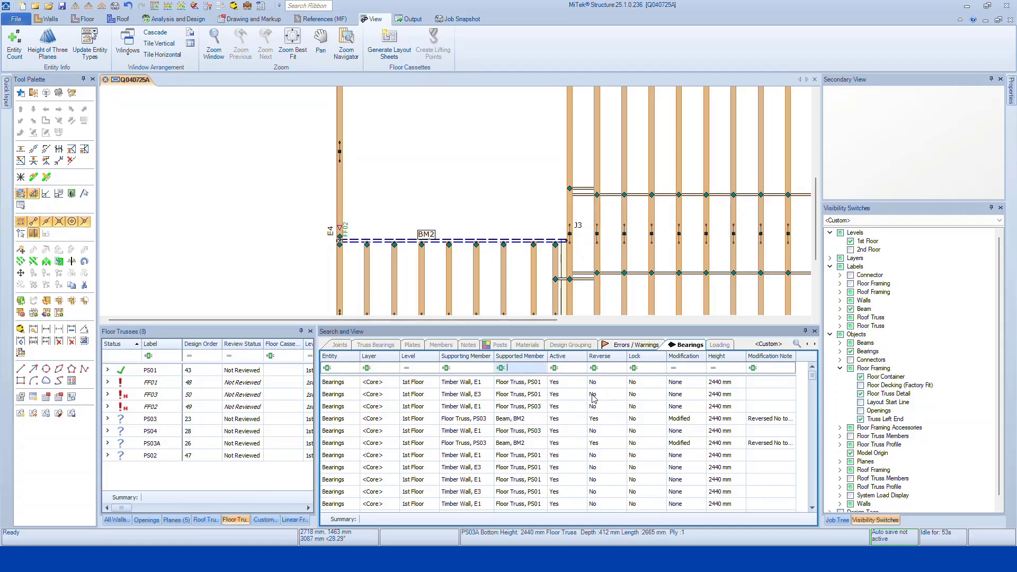
left_click(466, 369)
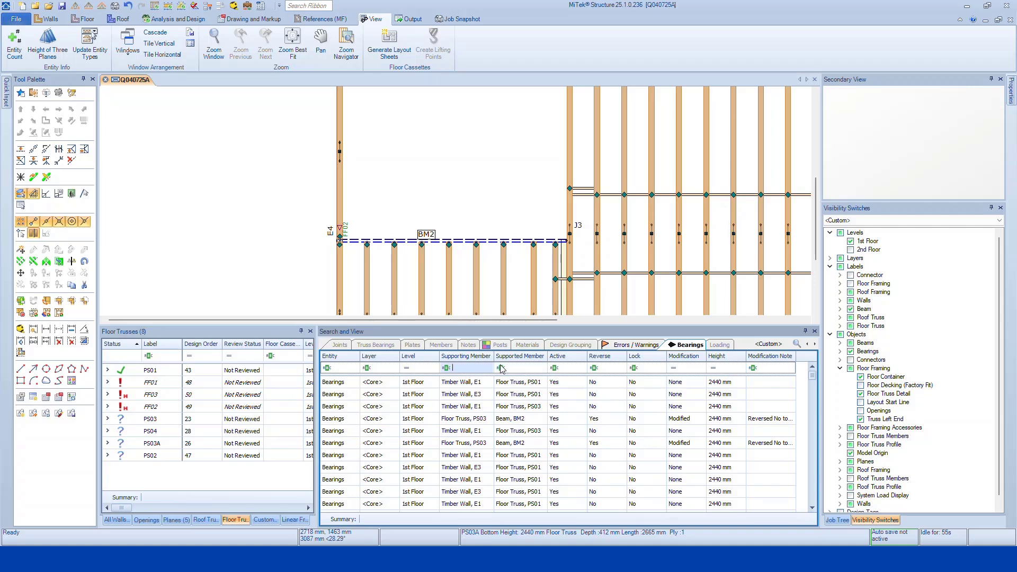
left_click(784, 368)
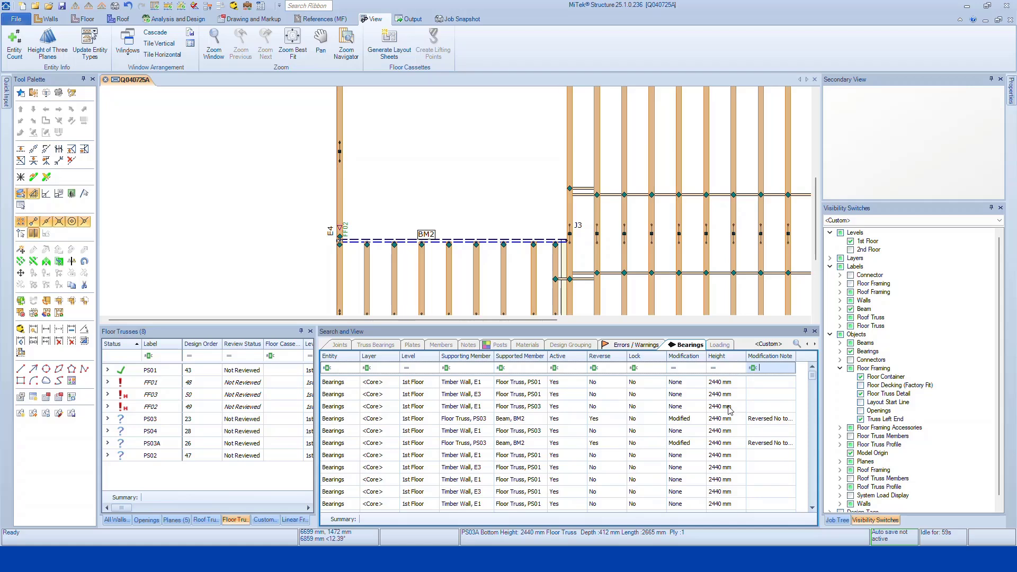
left_click(729, 369)
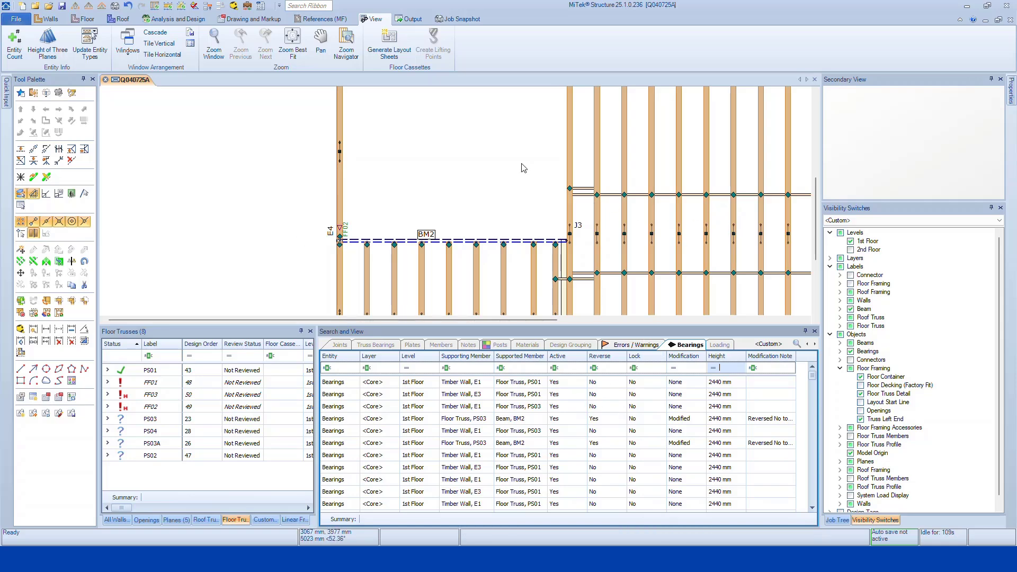
scroll(492, 191, "down", 1)
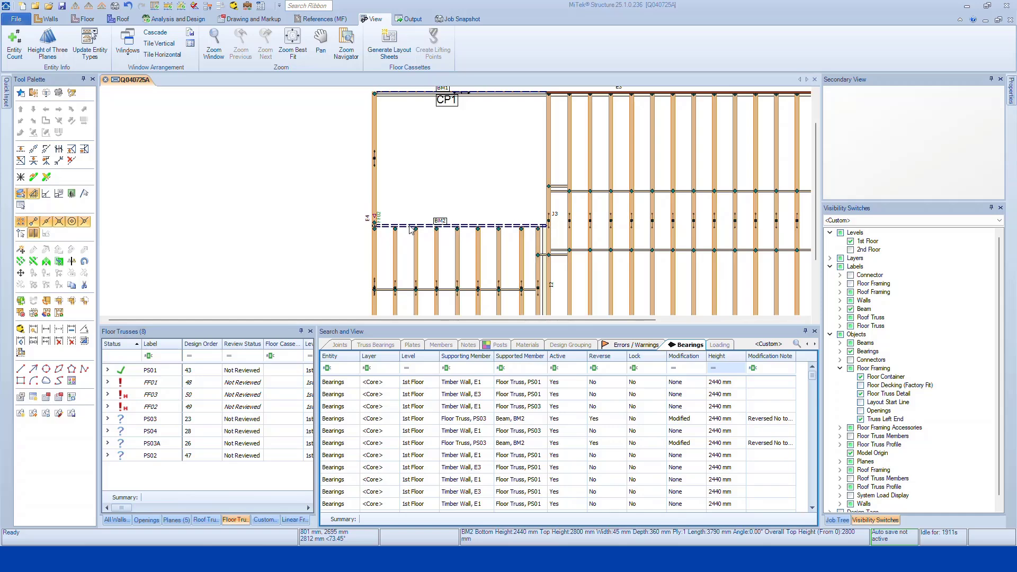